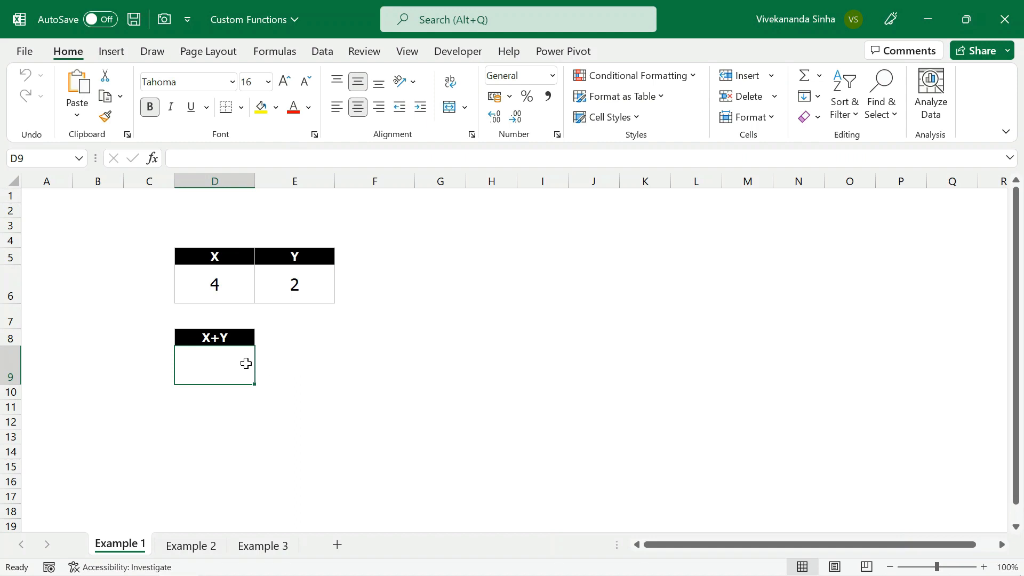
Enter the formula =LAMBDA(X,Y,X+Y) in cell D9 under the X+Y header
left_click(211, 295)
left_click(299, 285)
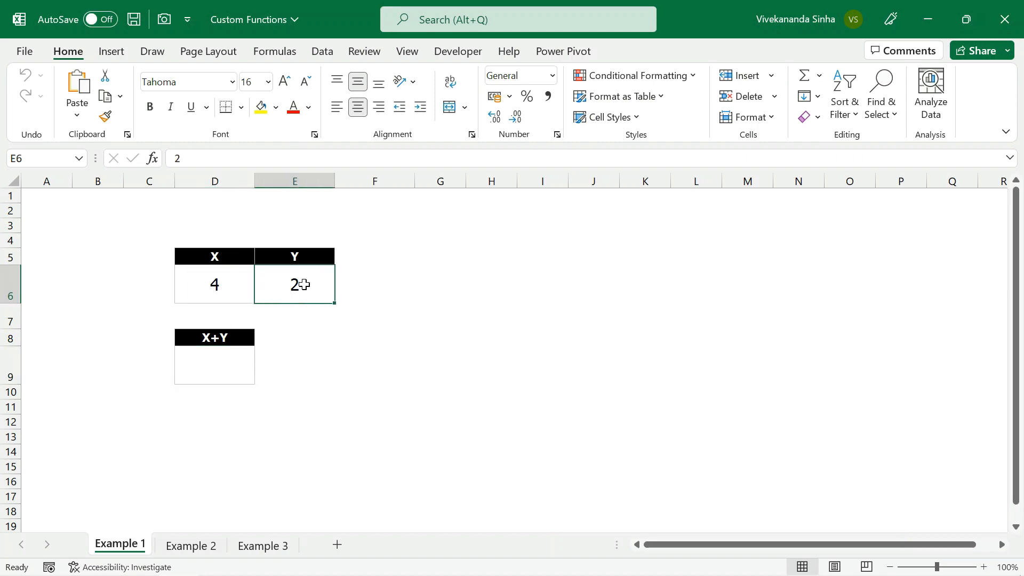
left_click(209, 356)
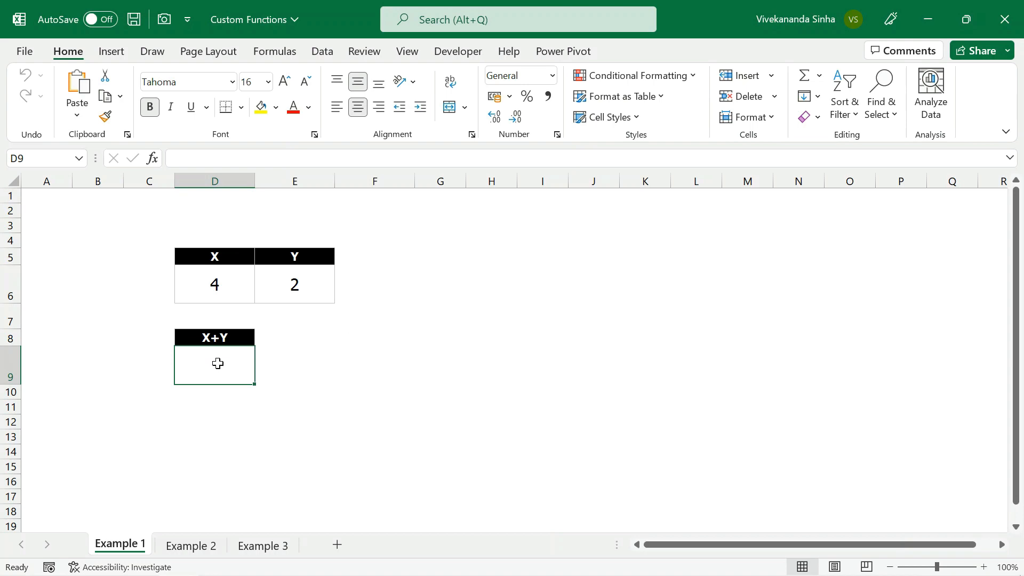
type("=")
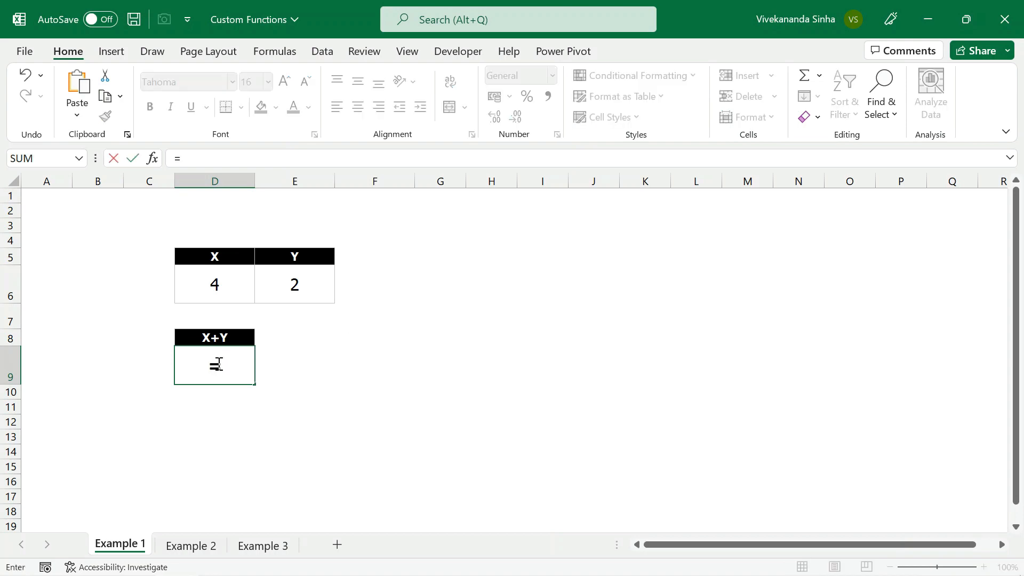
type("lambda")
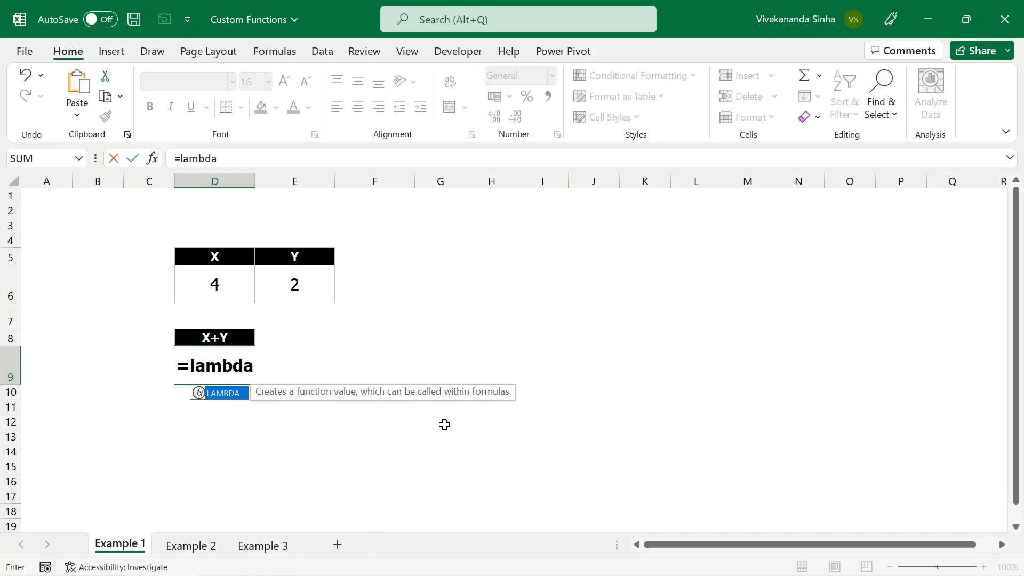
type("(")
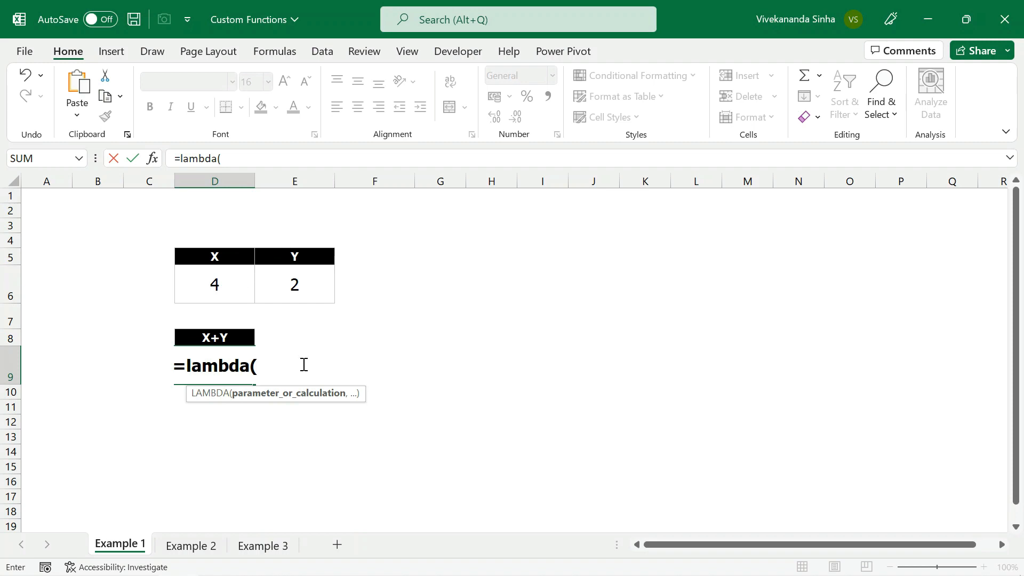
type("X")
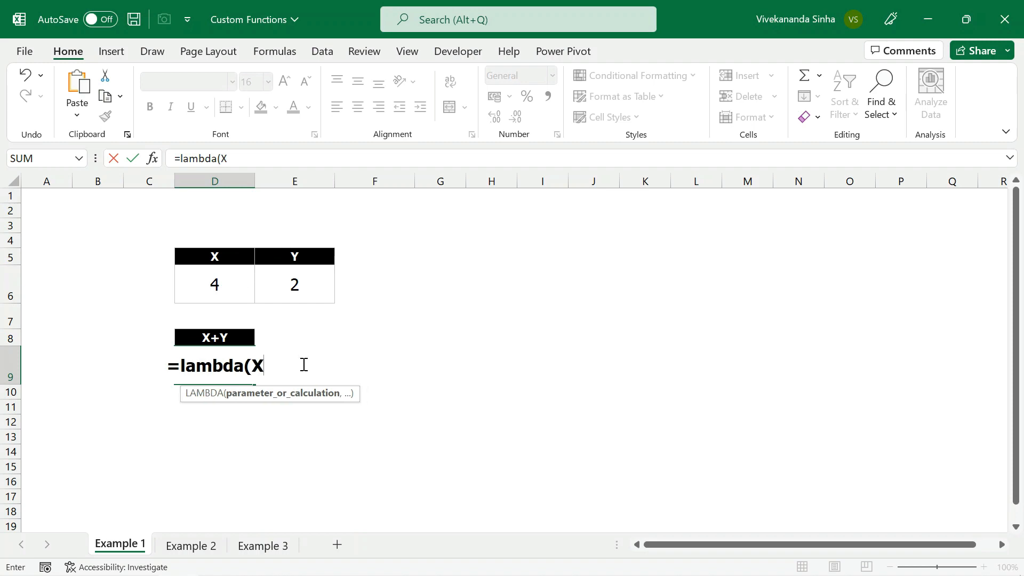
type(",Y")
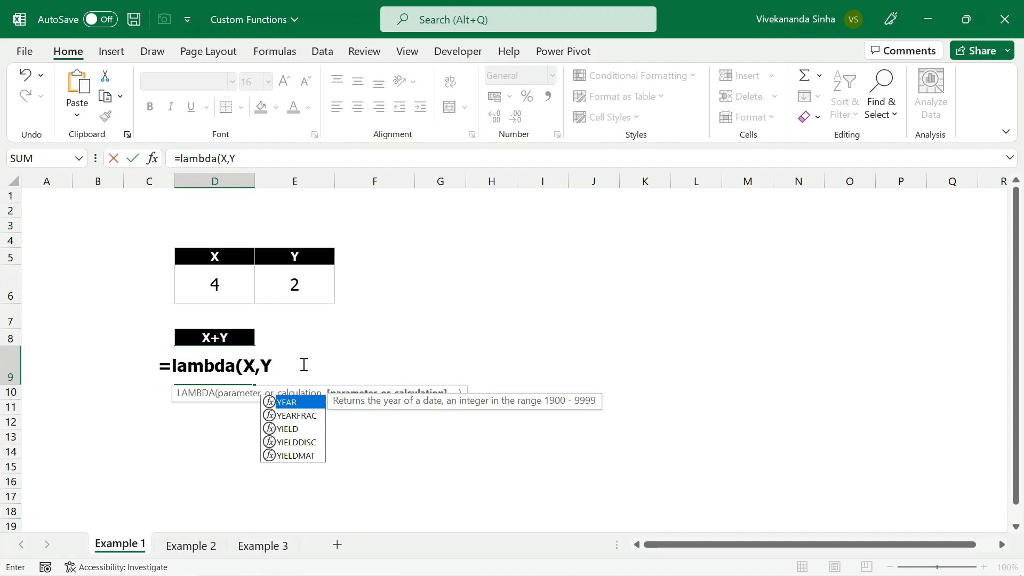
type(",")
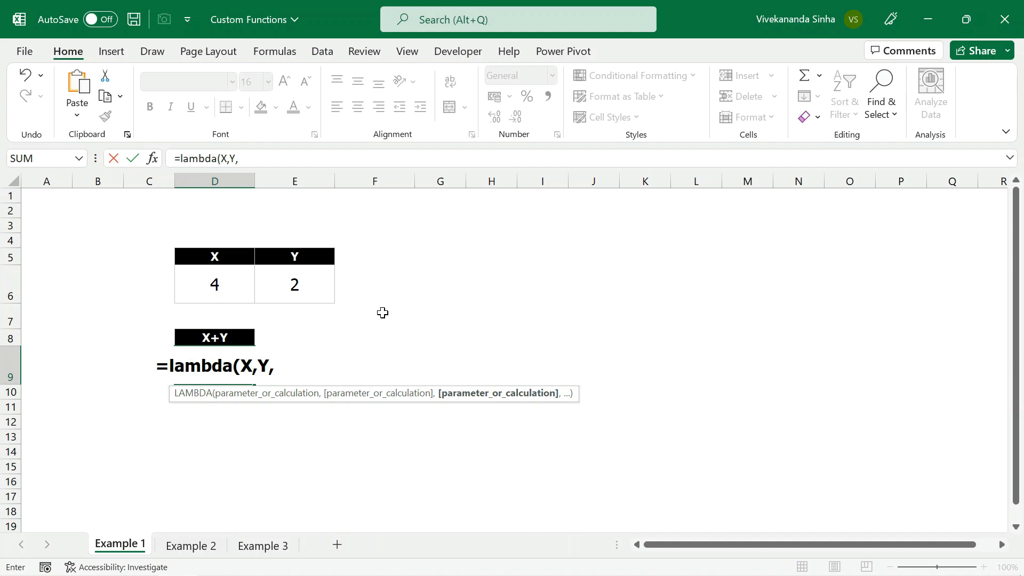
type("X+Y")
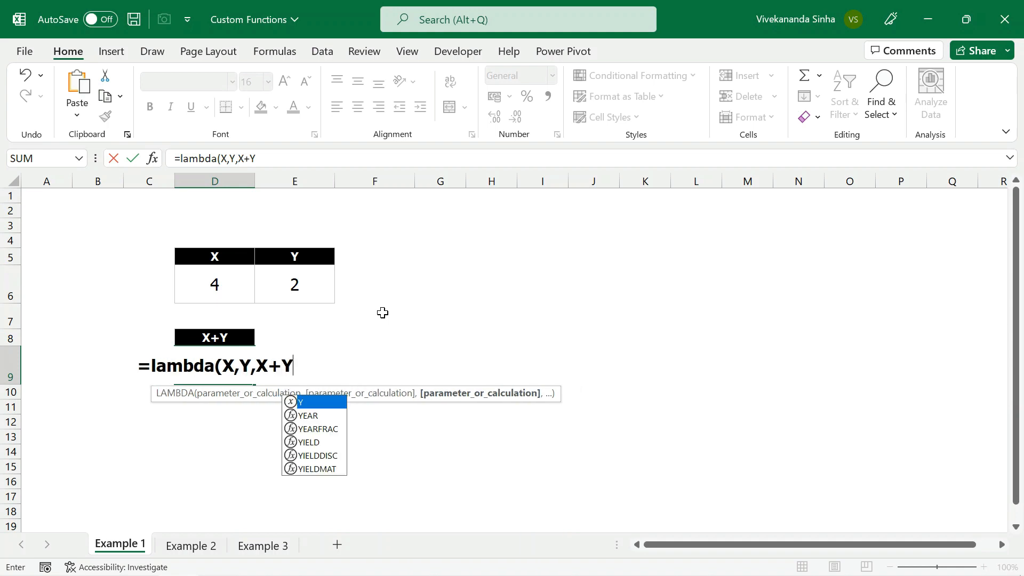
type(")")
key("Return")
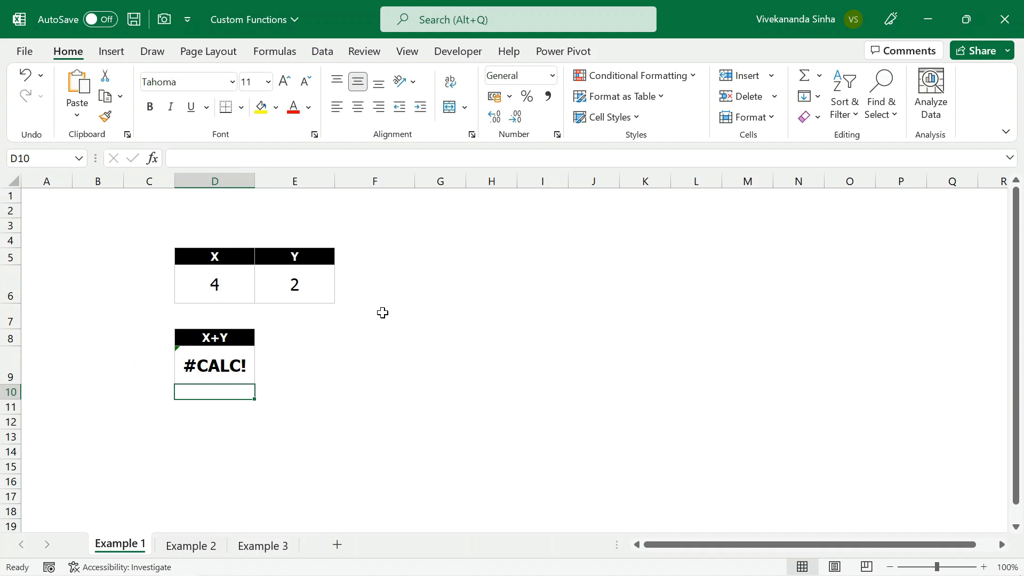
Append the arguments (D6,E6) to the LAMBDA formula in D9 so it uses the X and Y cells
key("Up")
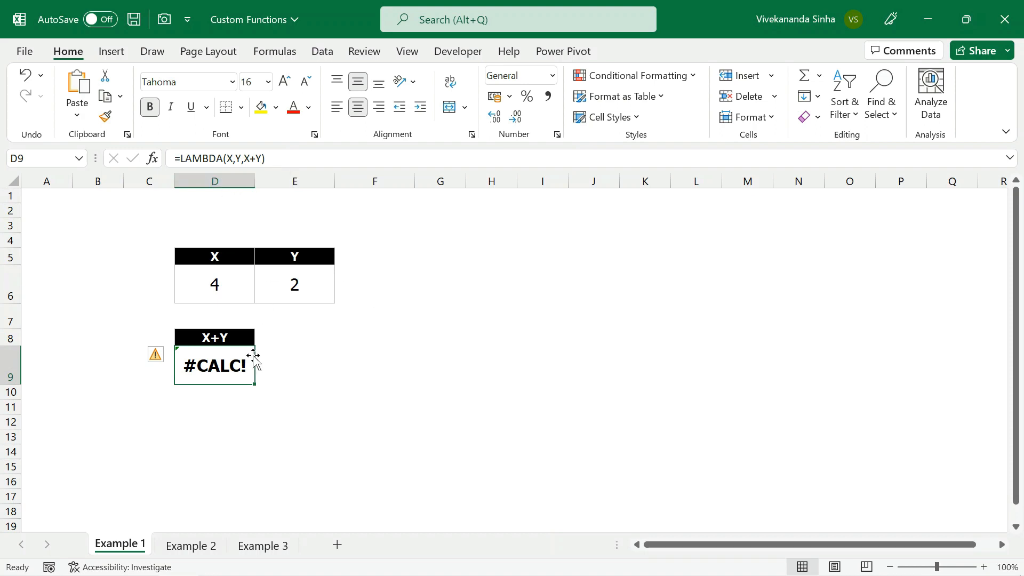
double_click(231, 365)
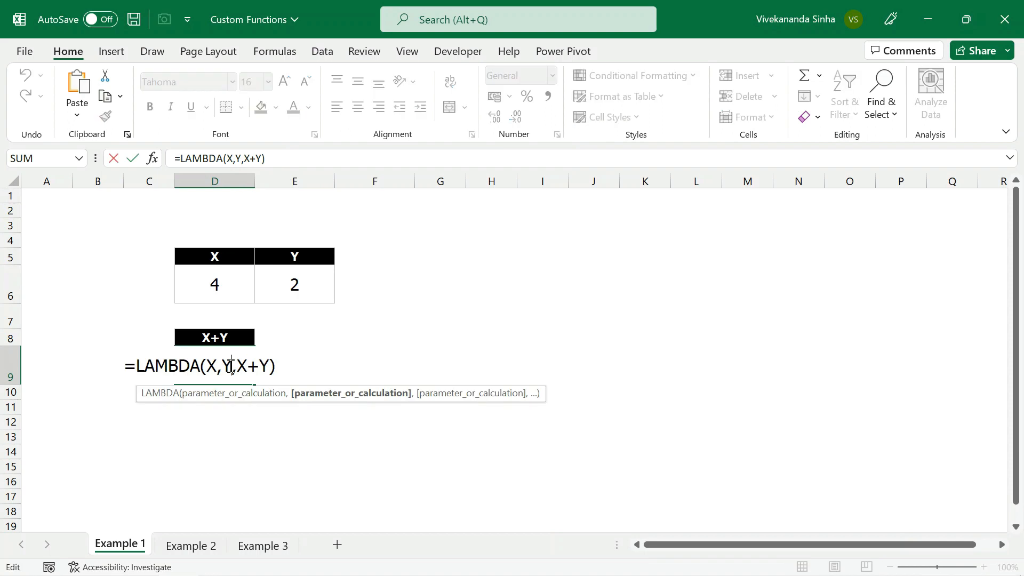
left_click(287, 368)
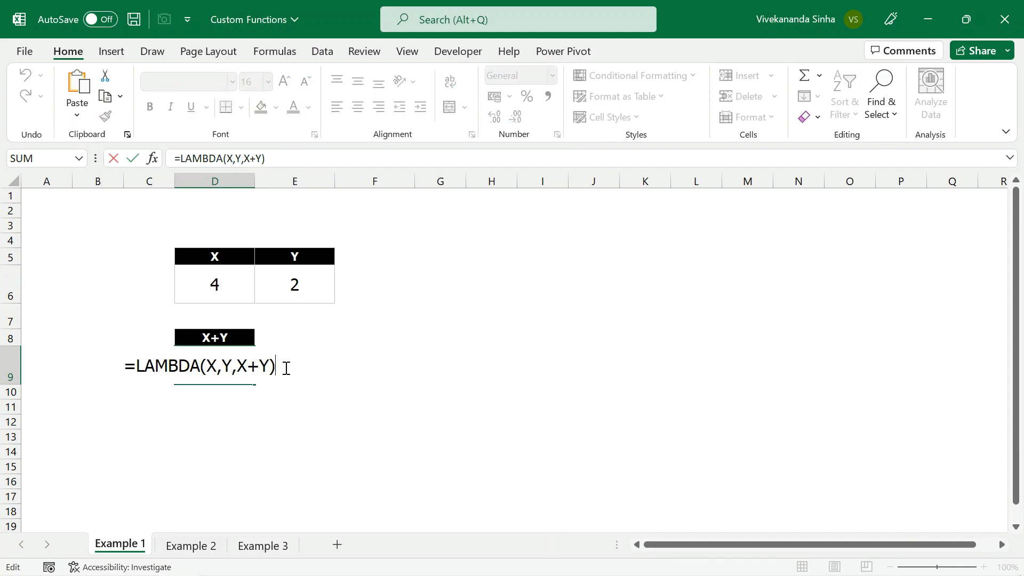
type("(")
left_click(226, 285)
type(",")
left_click(277, 282)
type(")")
key("Return")
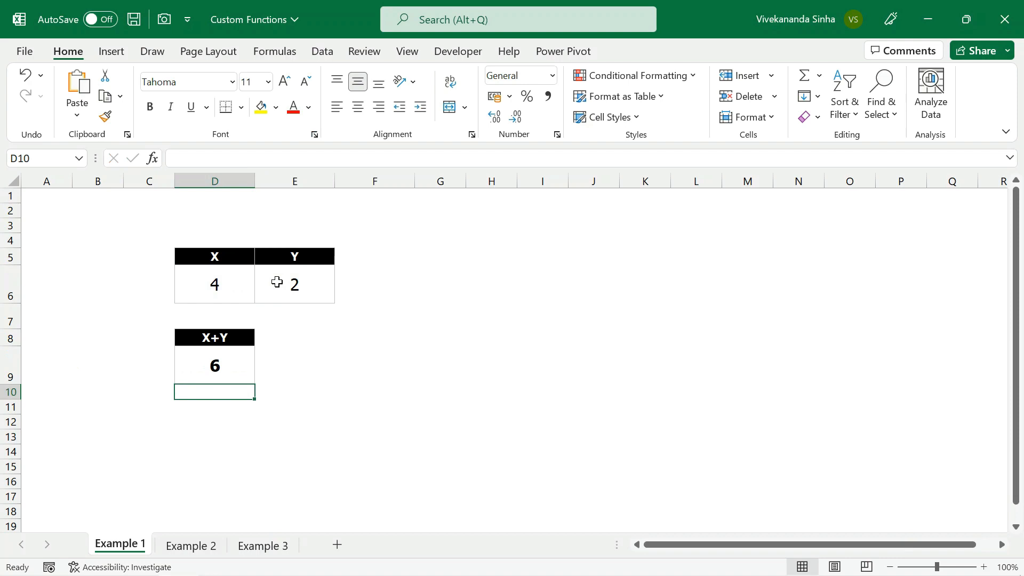
Change the X value in D6 to 2 and the Y value in E6 to 5
key("Up")
left_click(223, 288)
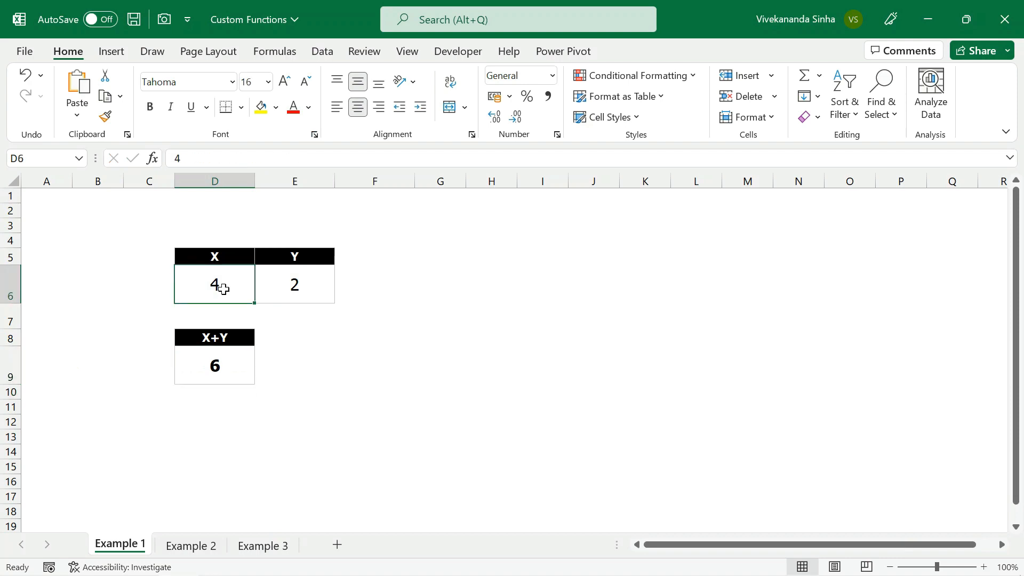
type("2")
key("Tab")
type("5")
key("Return")
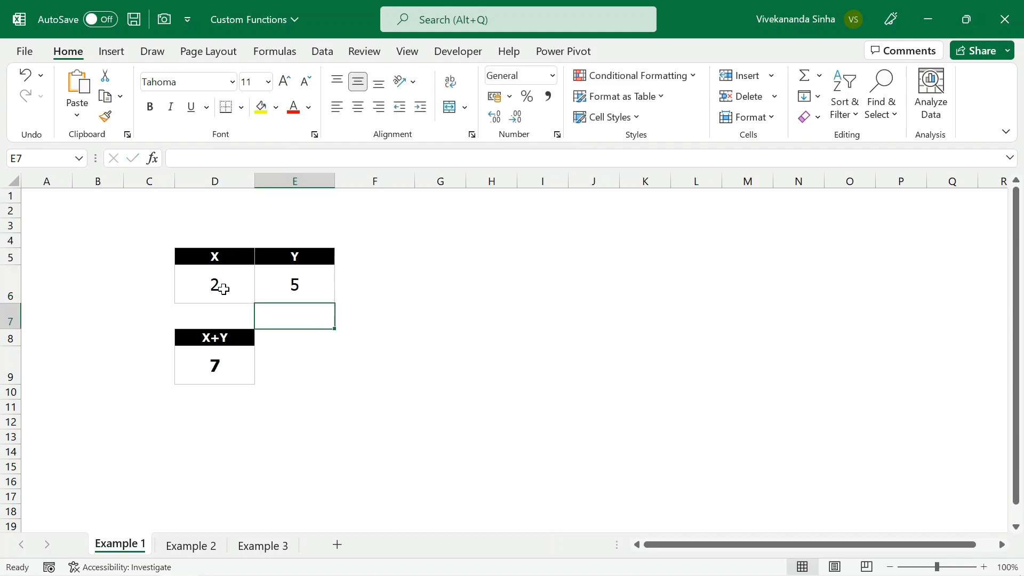
Copy the =LAMBDA(X,Y,X+Y) part of the formula in D9, and clear the cell
left_click(198, 364)
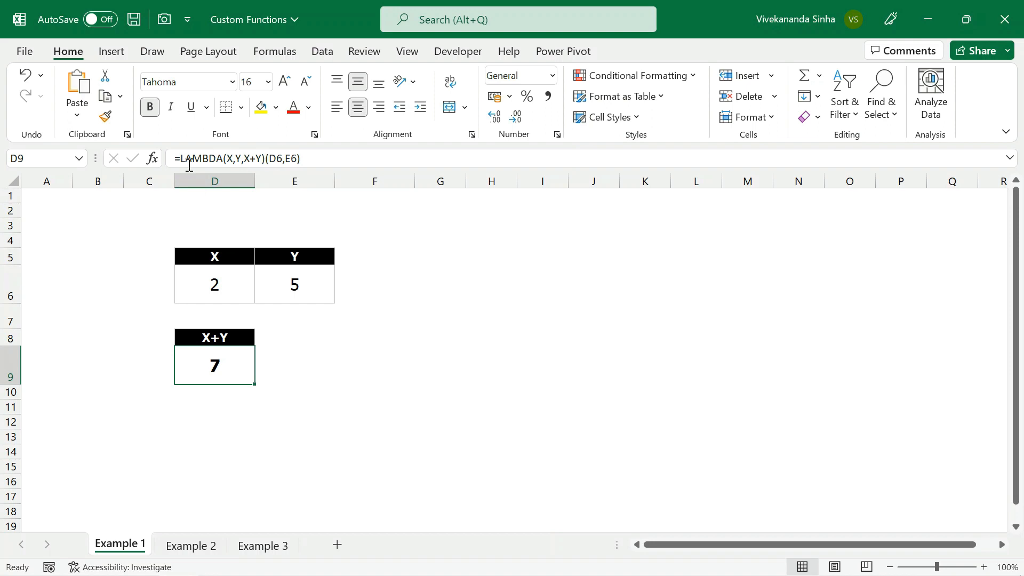
left_click_drag(172, 157, 368, 160)
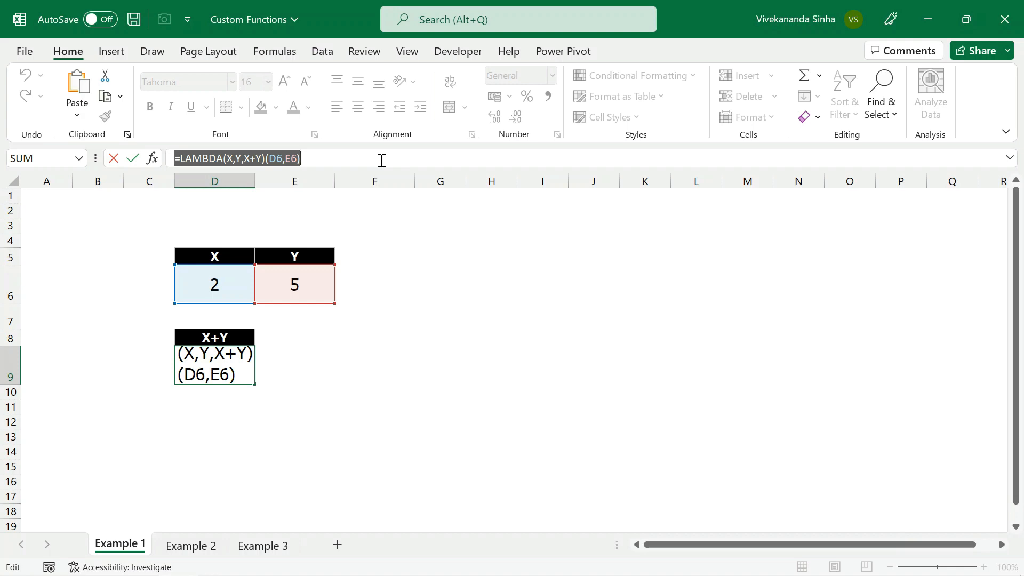
key("Escape")
key("Home")
double_click(206, 363)
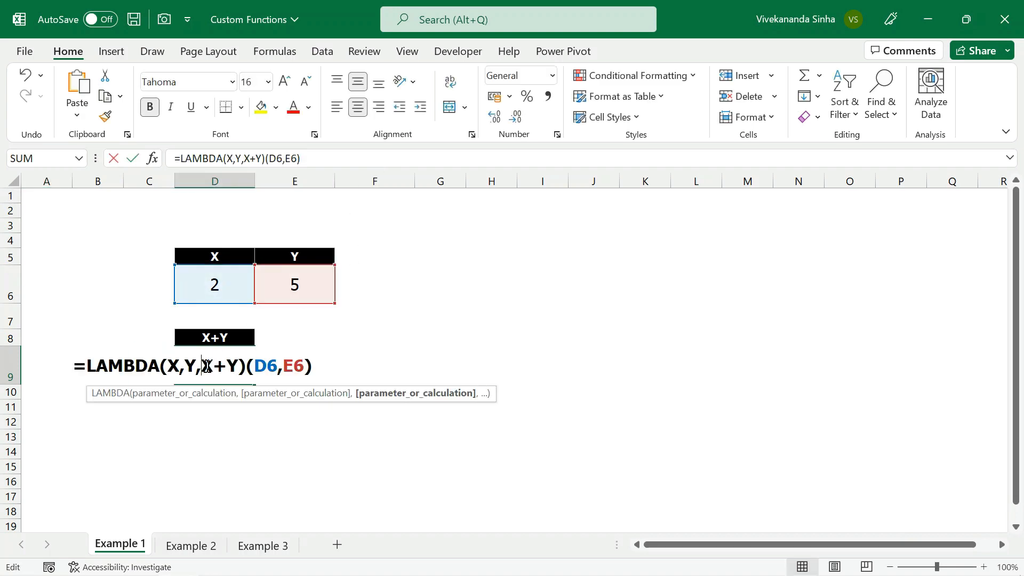
left_click_drag(74, 366, 246, 373)
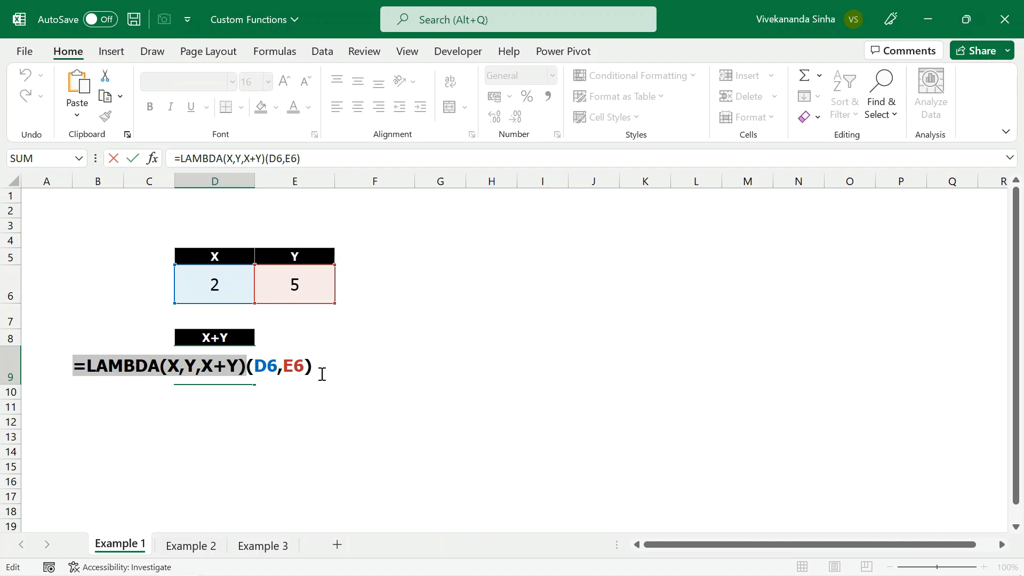
key("Escape")
key("Delete")
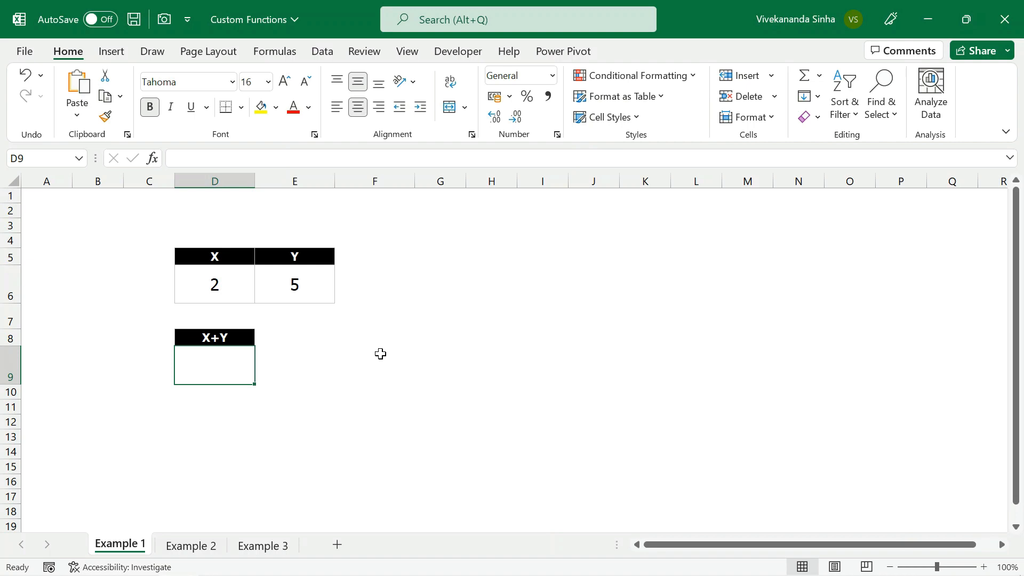
Define a workbook-scoped name ADD with the comment "This will add 2 numbers in Excel." that refers to the copied =LAMBDA(X,Y,X+Y)
left_click(280, 56)
left_click(476, 95)
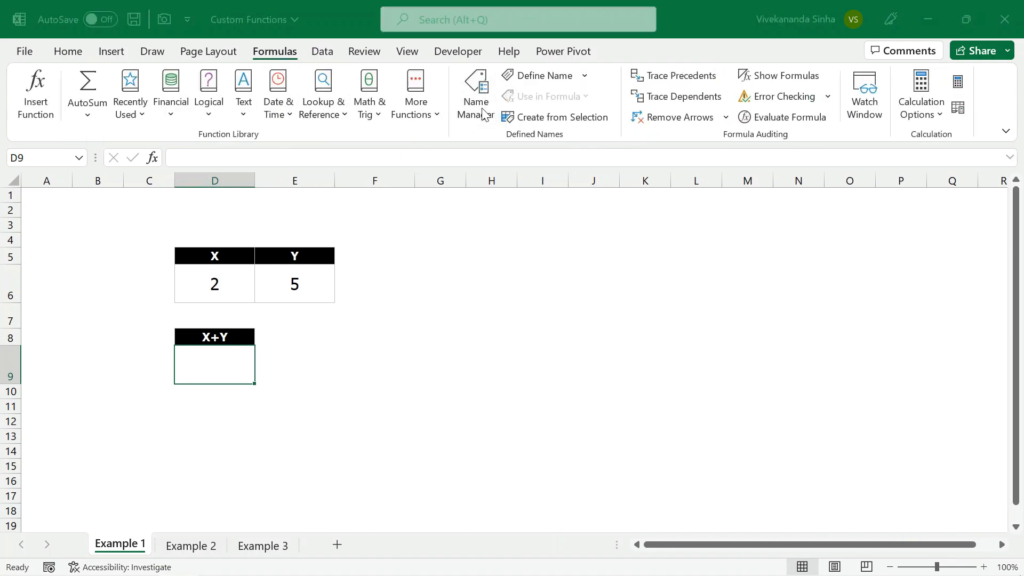
left_click(392, 201)
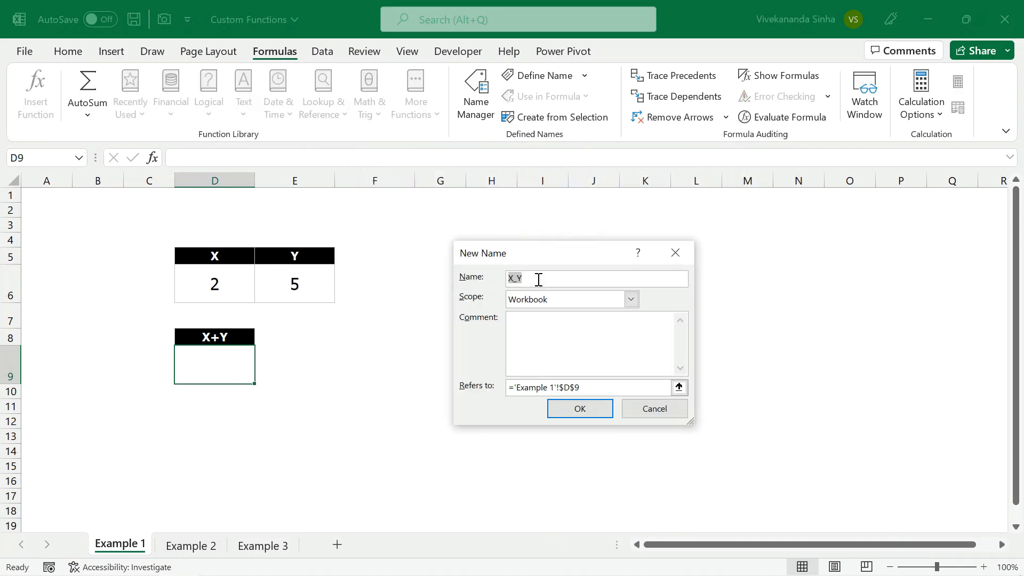
type("ADD")
type("This will")
type(" ad")
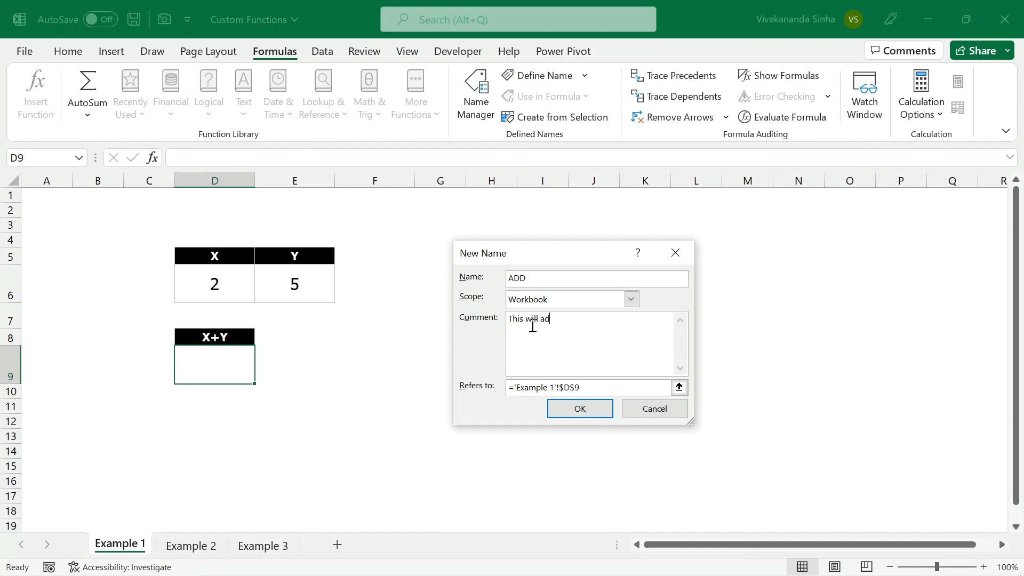
type("d 2 numbers in Excel.")
left_click(584, 382)
key("ctrl+v")
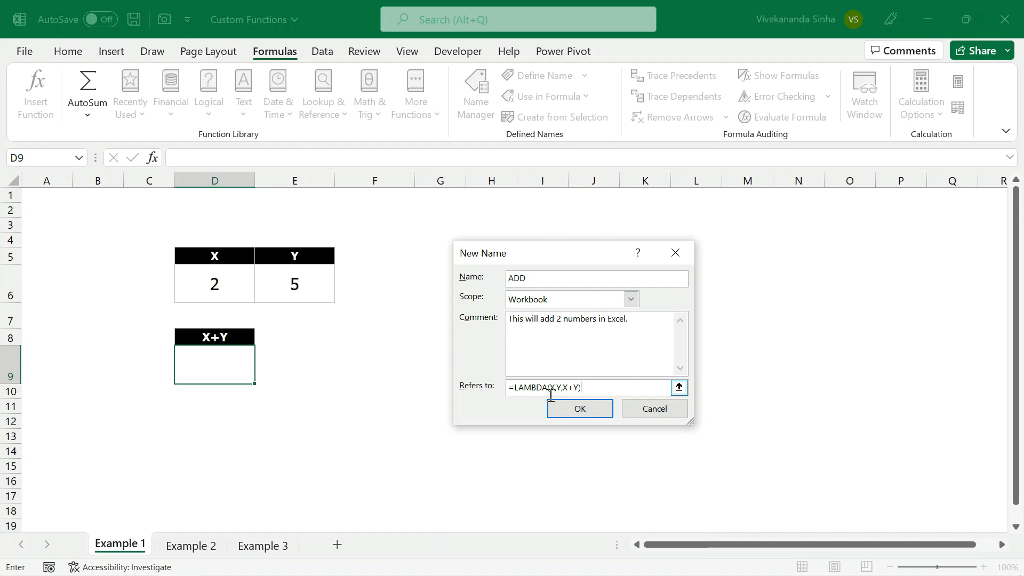
left_click(589, 410)
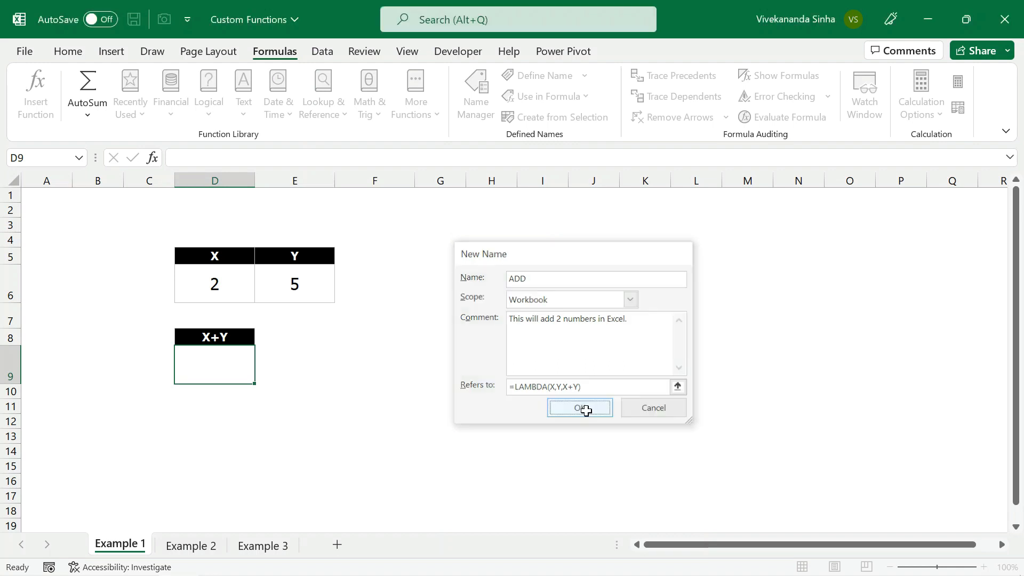
left_click(762, 485)
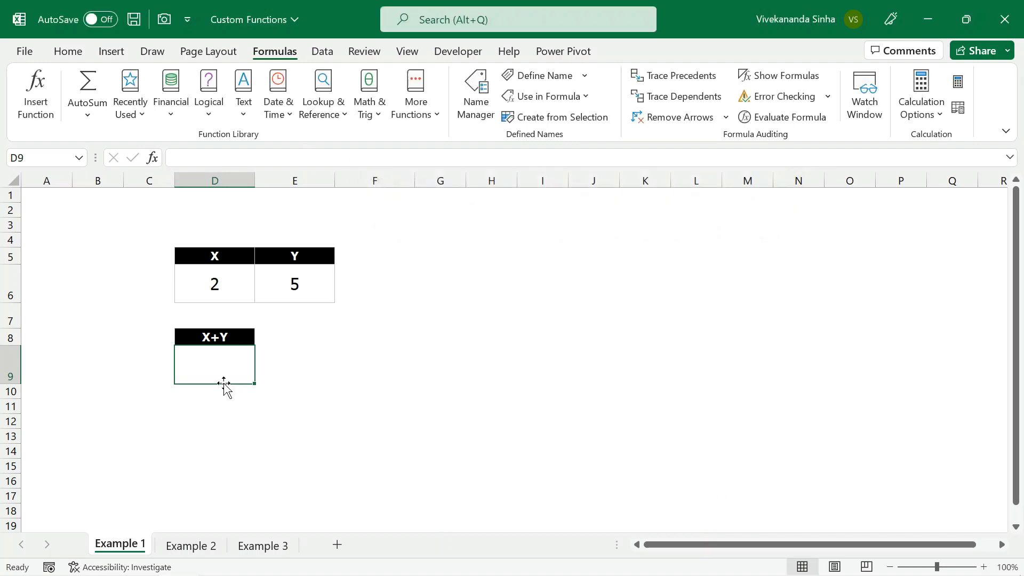
Enter the custom function formula =ADD(D6,E6) in cell D9
type("=")
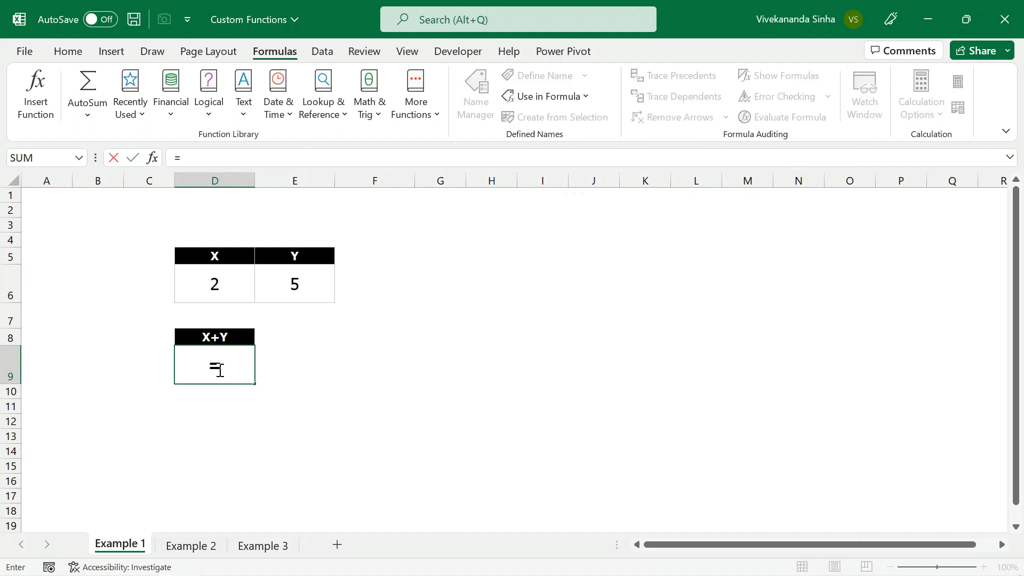
type("add")
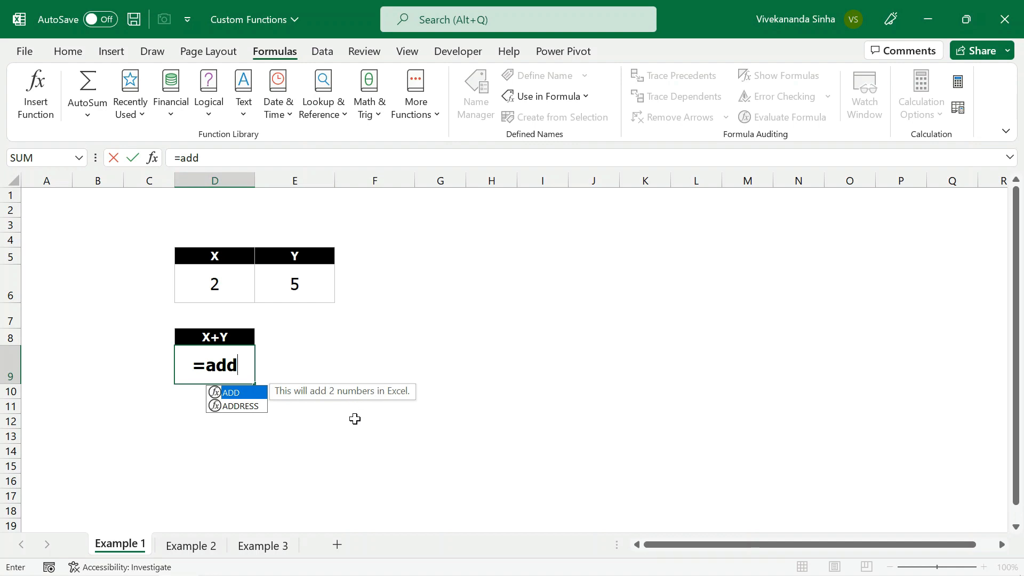
type("(")
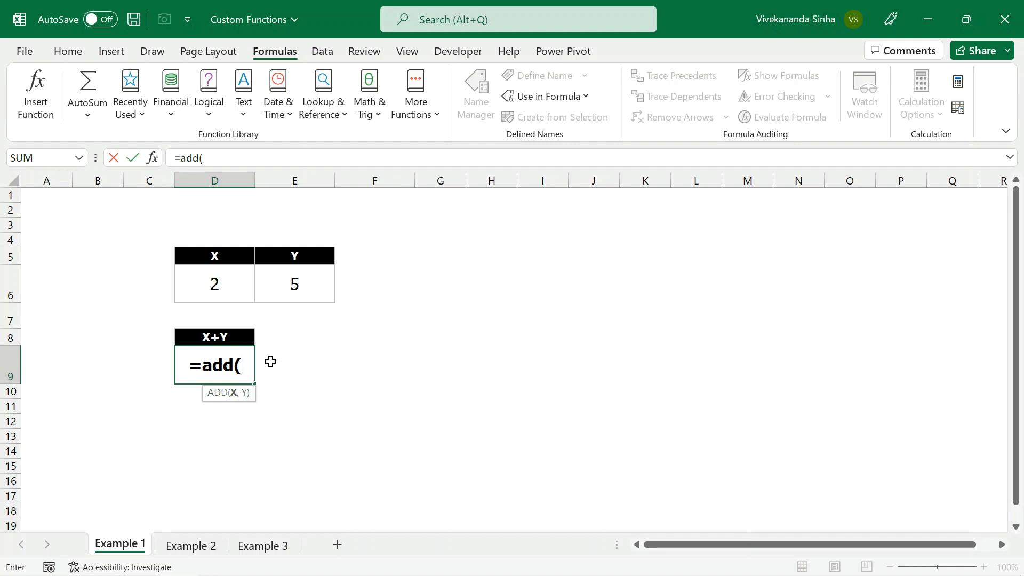
left_click(215, 278)
type(",")
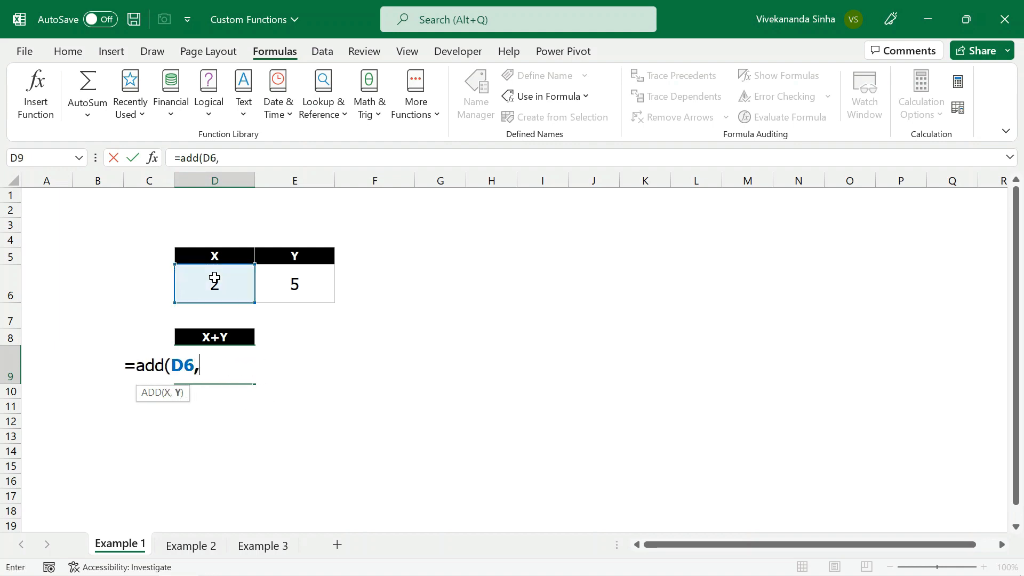
left_click(274, 283)
type(")")
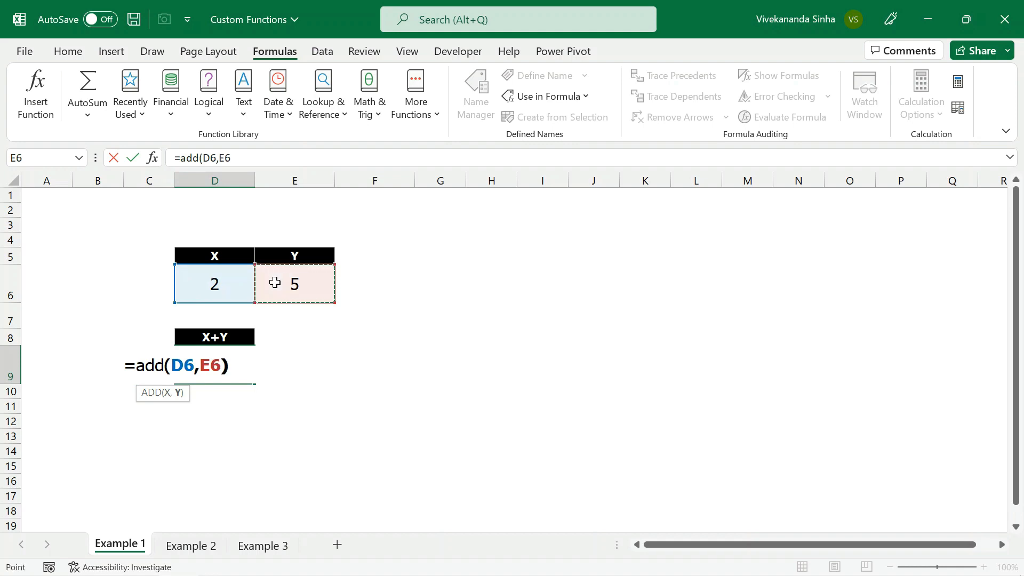
key("Return")
key("Up")
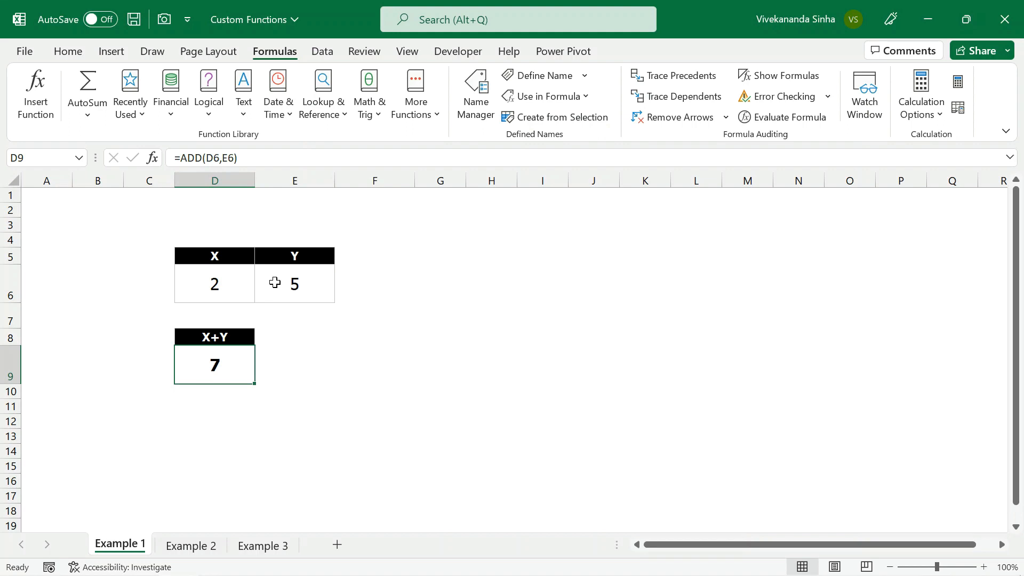
Change the Y value in E6 to 2 and open the ADD formula in D9 for editing
left_click(284, 285)
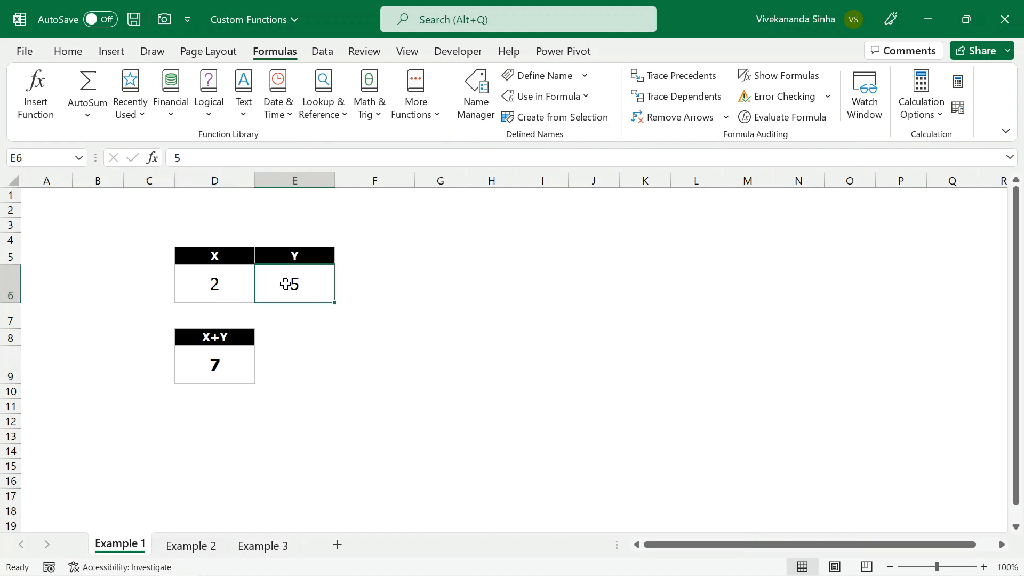
type("2")
key("Return")
double_click(225, 356)
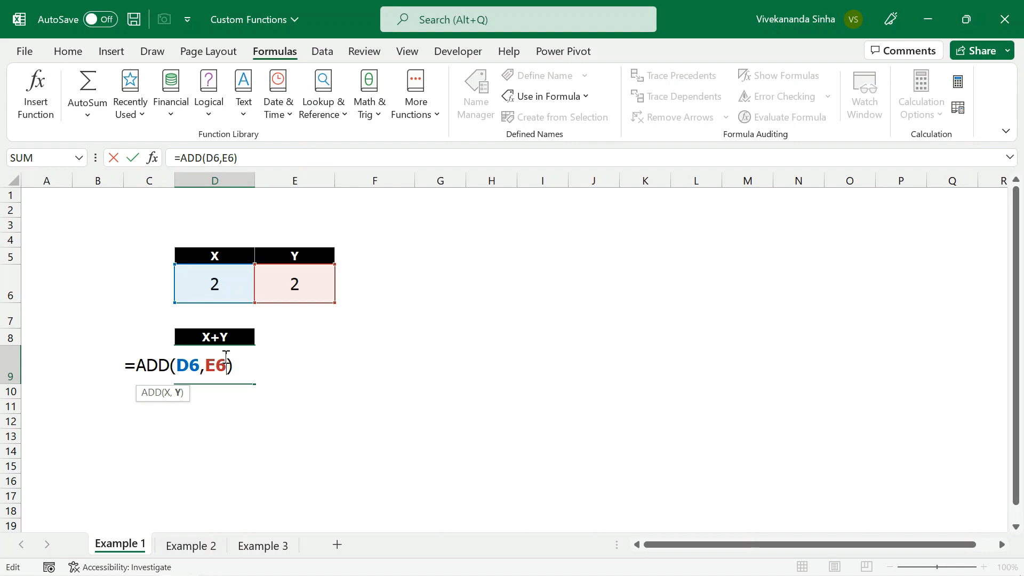
Close the ADD formula in D9, and examine the Customer, Amount and Taxable Amount columns on the Example 2 sheet
key("Return")
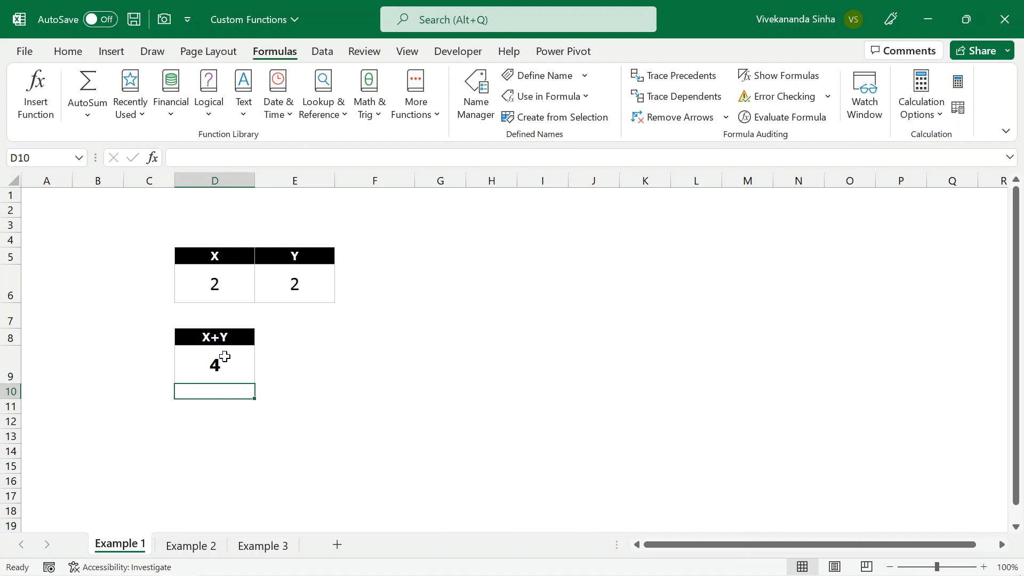
left_click(224, 356)
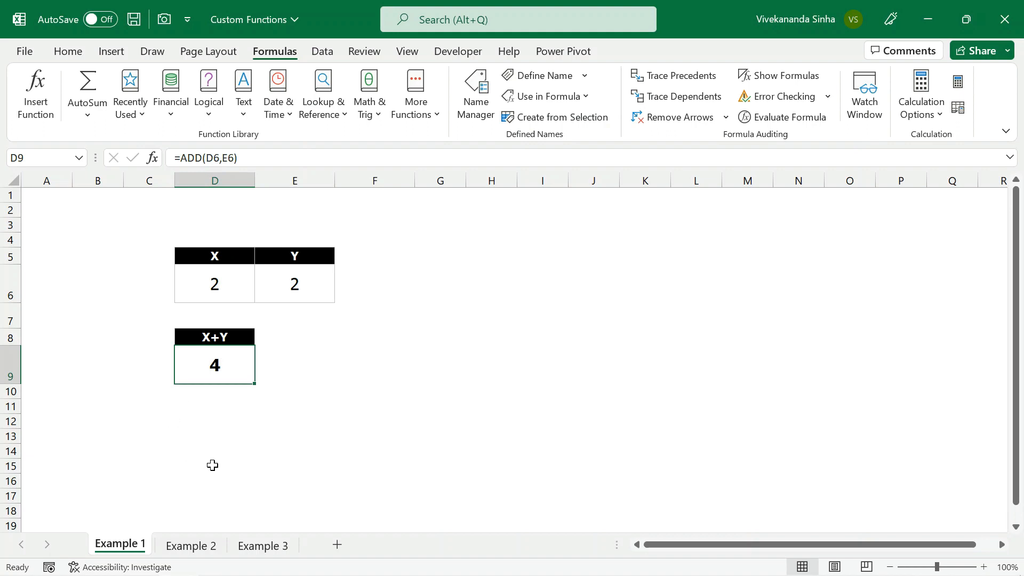
left_click(194, 546)
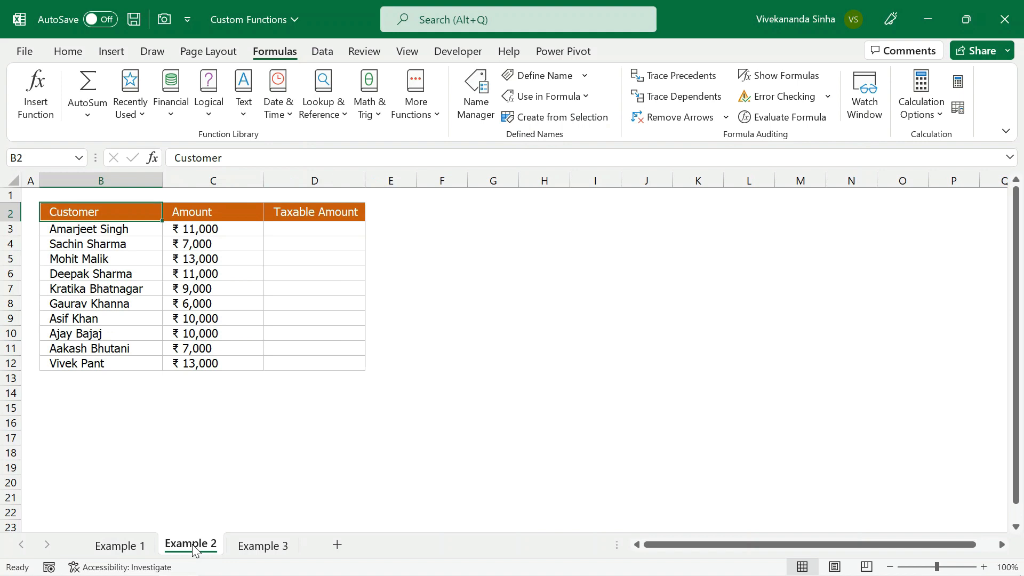
left_click_drag(136, 213, 129, 364)
left_click_drag(219, 211, 208, 361)
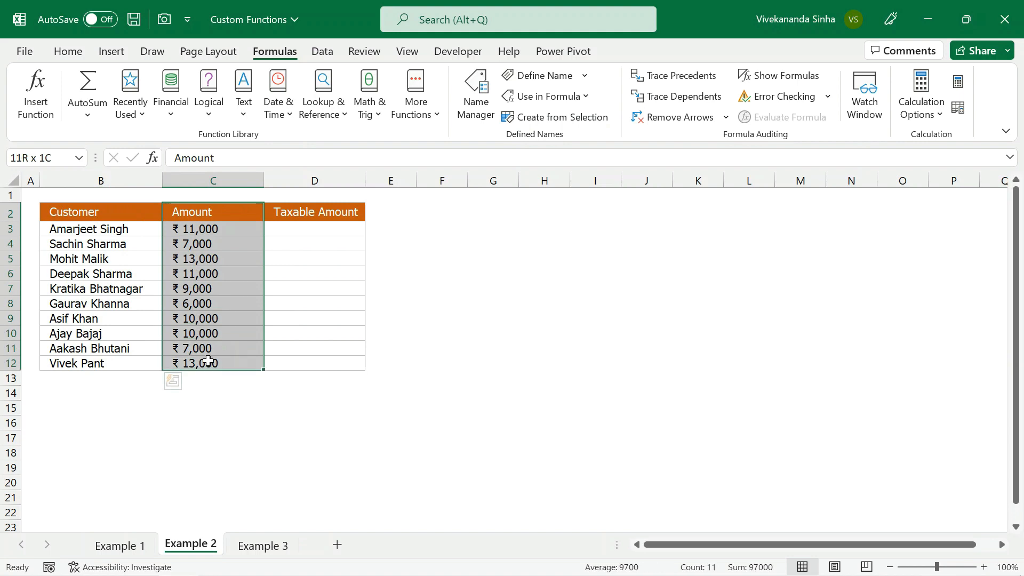
left_click(319, 209)
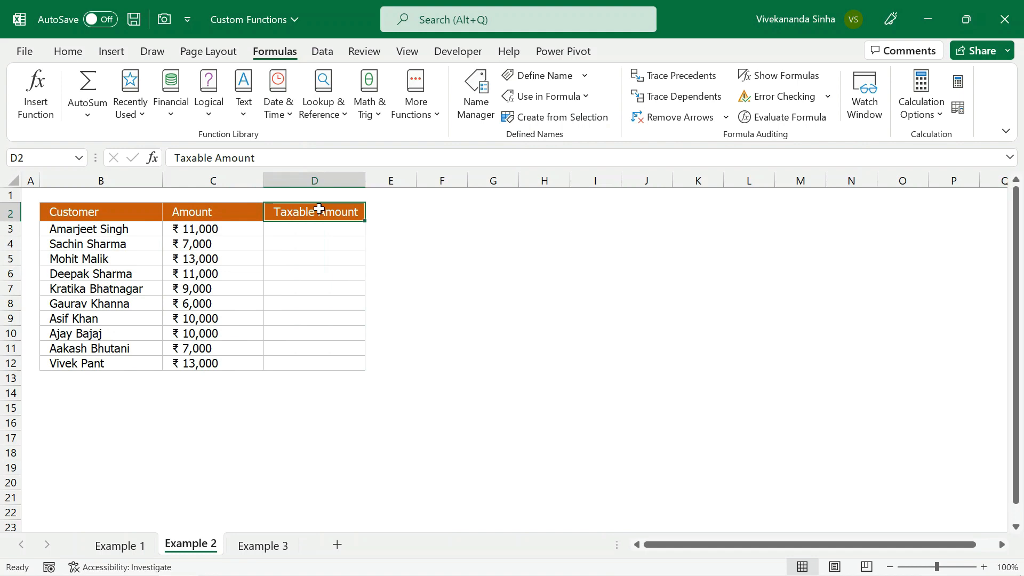
left_click(226, 228)
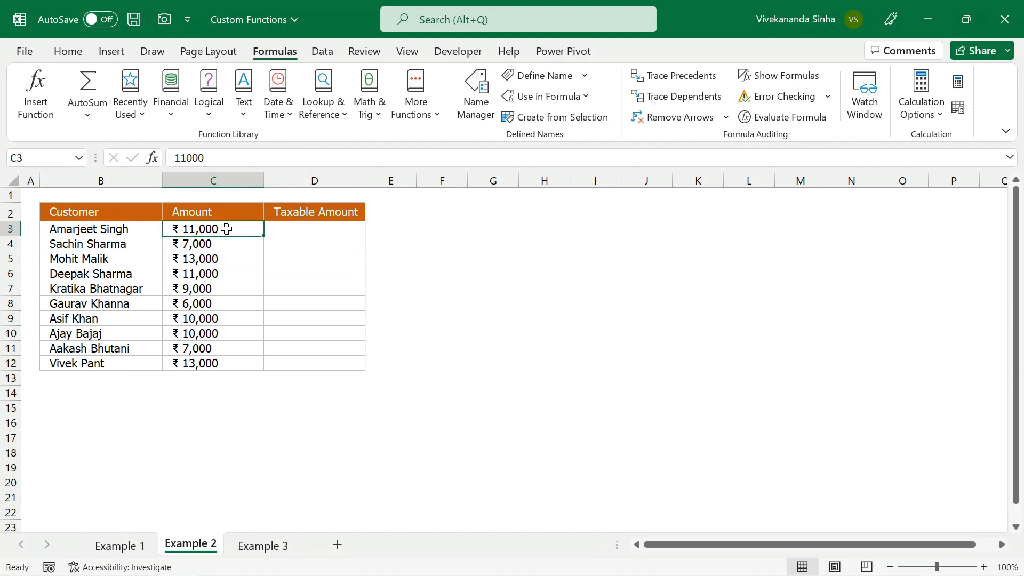
Enter the formula =LAMBDA(Amount,Amount+(Amount*18%)) in cell D3 of the Taxable Amount column
left_click(301, 227)
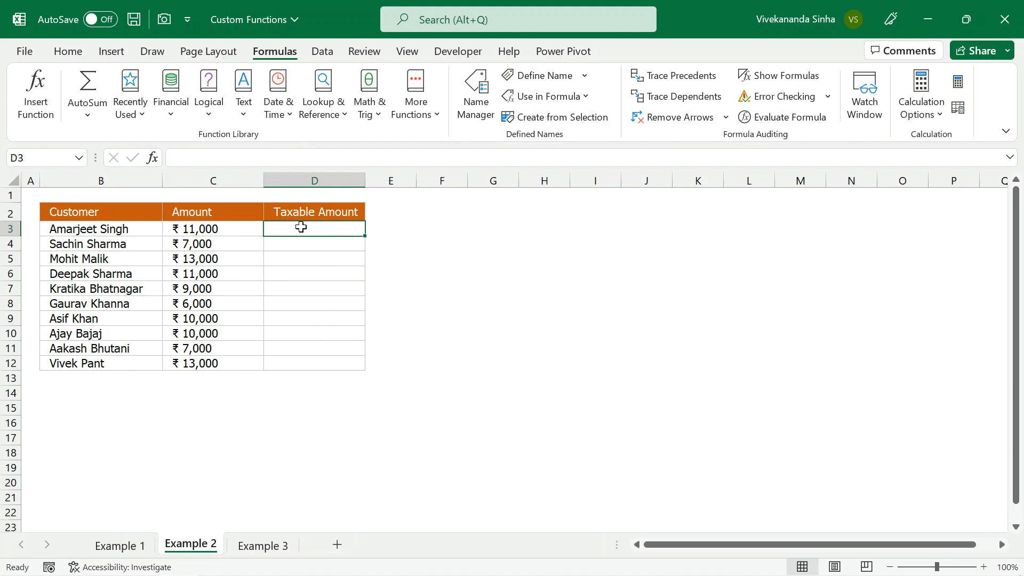
type("=lamb")
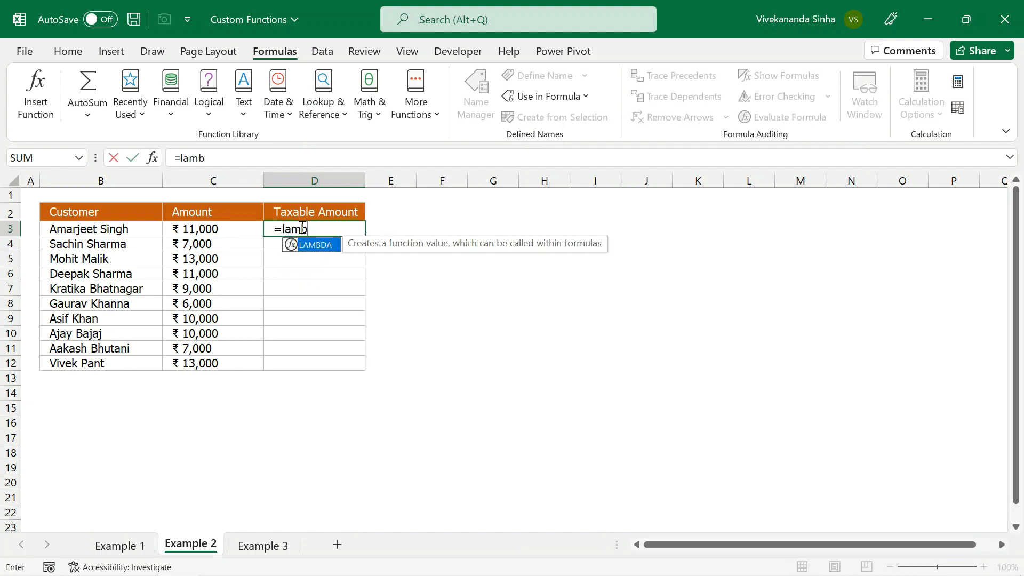
key("Tab")
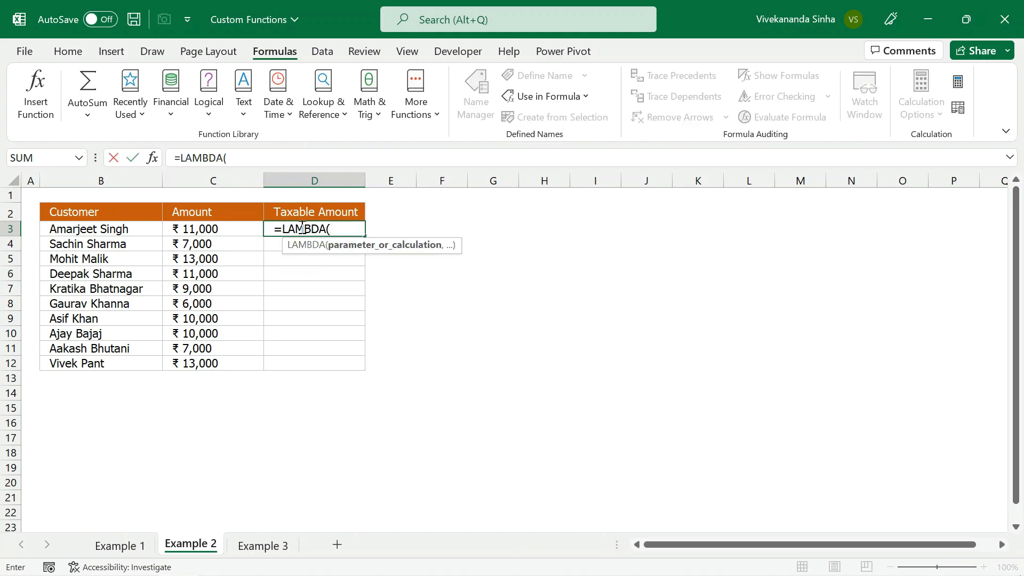
type("Amount,")
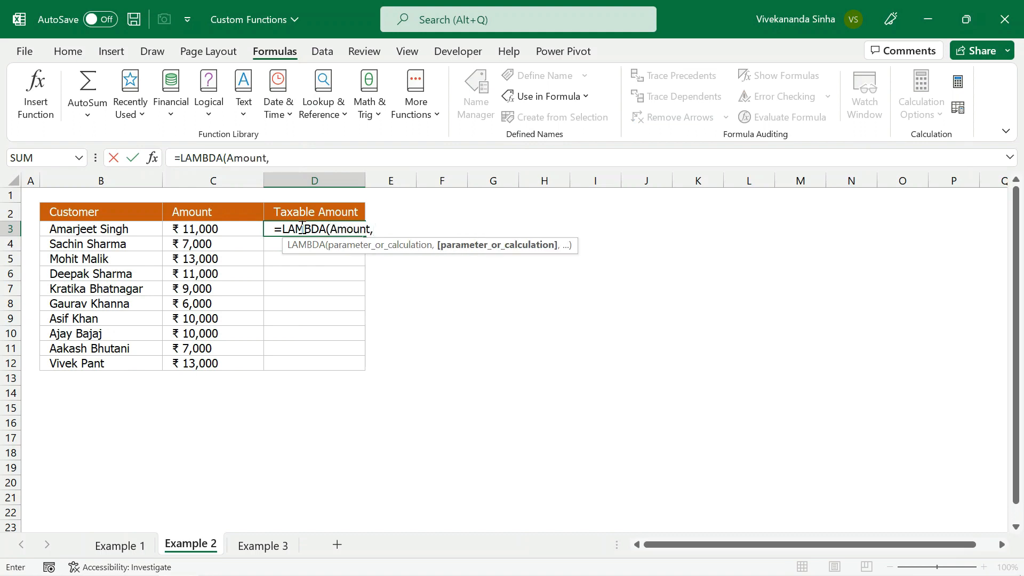
type("Amount")
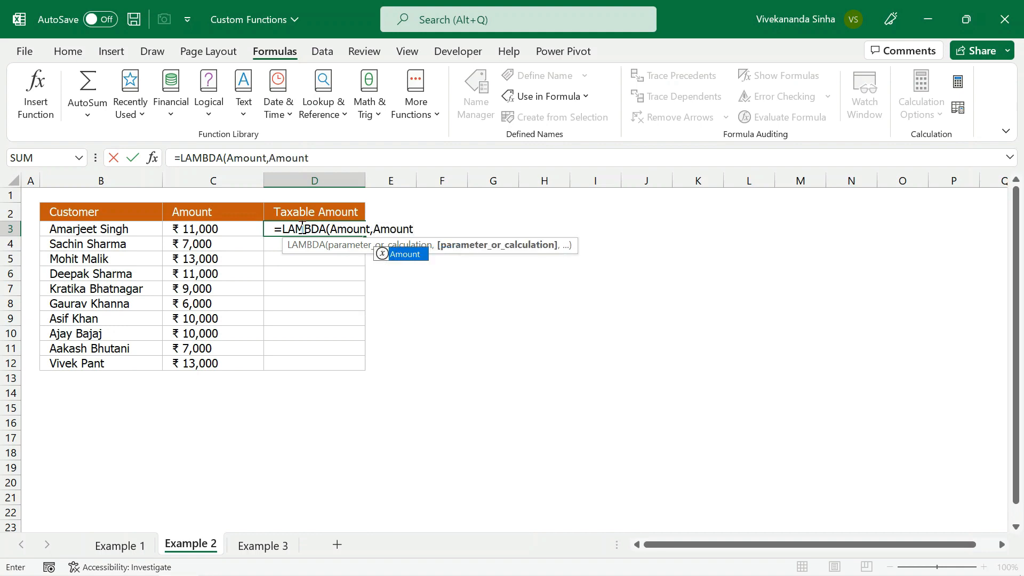
type("+(Amount")
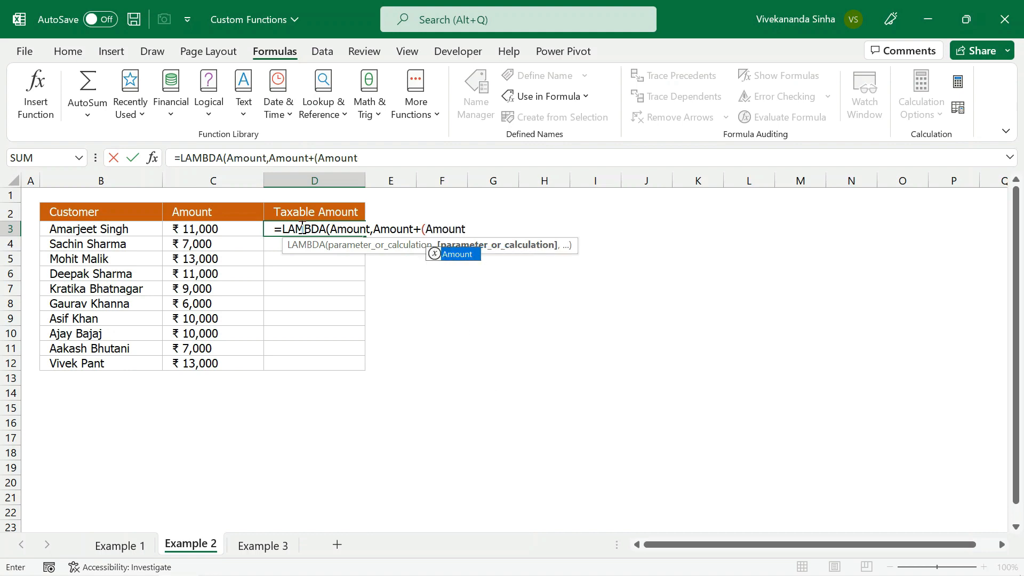
type("*18%")
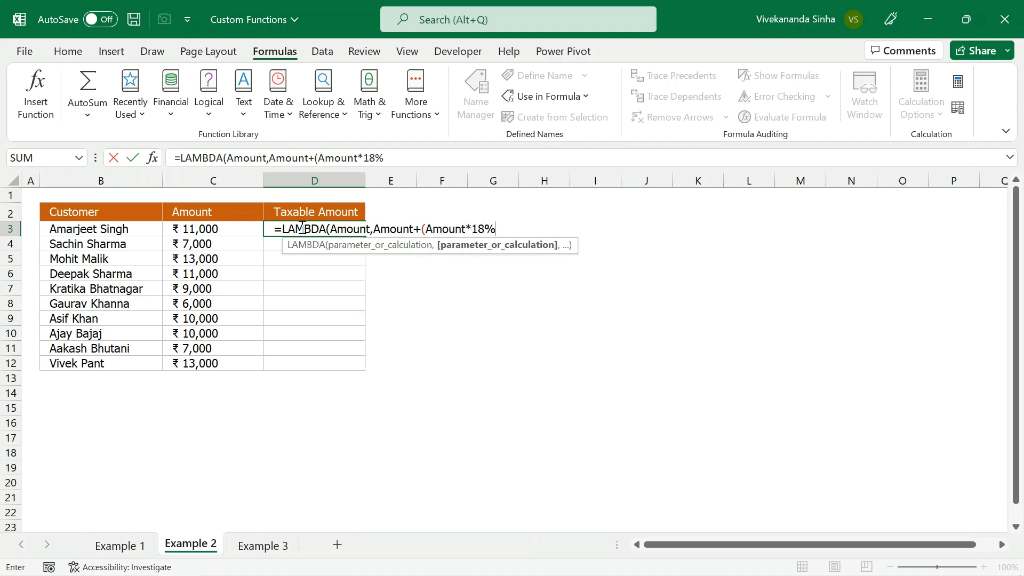
type("))")
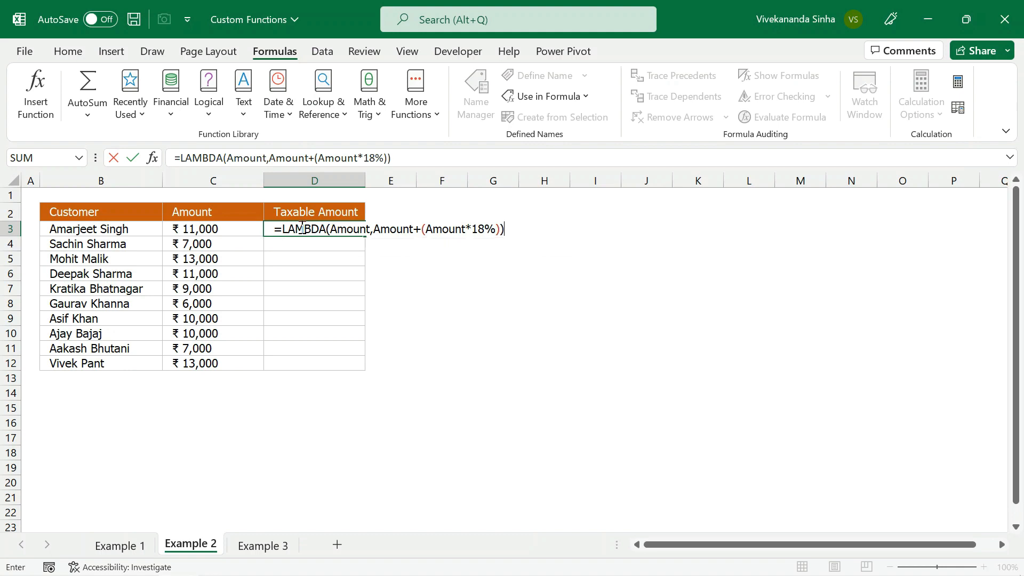
key("Return")
left_click(301, 227)
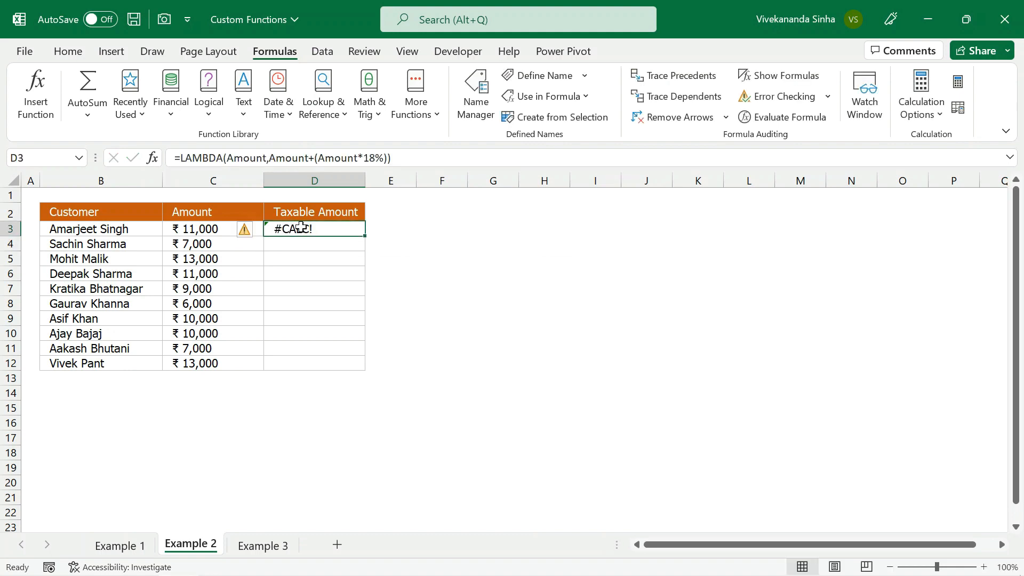
Append the test argument (C3) to the LAMBDA formula in D3
left_click(422, 156)
type("(")
left_click(212, 228)
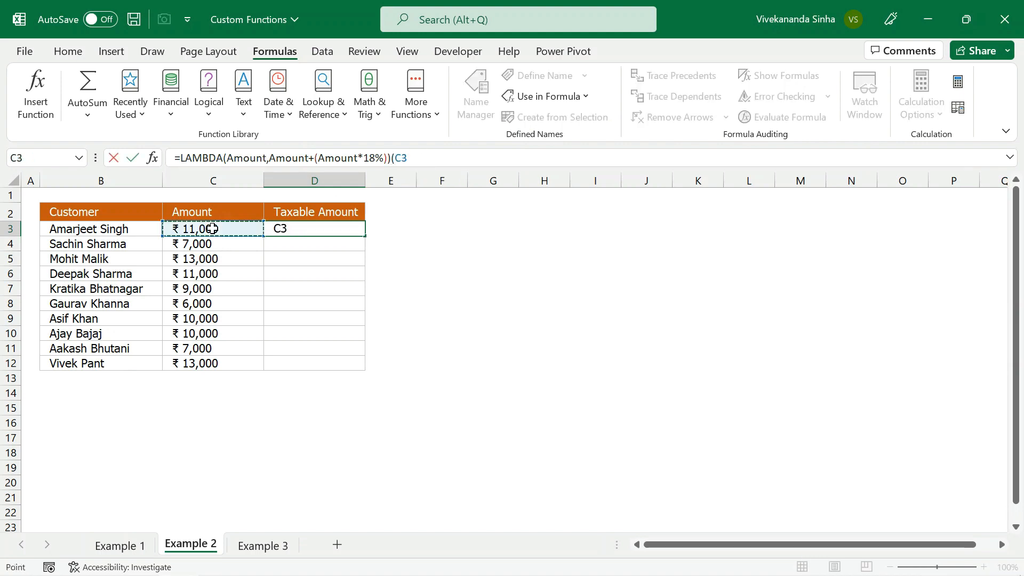
type(")")
key("Return")
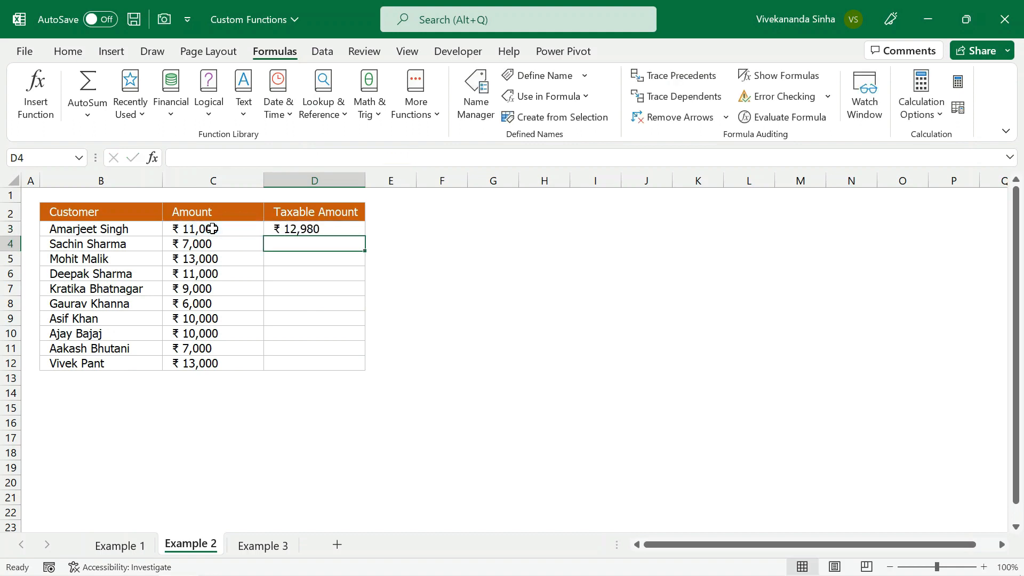
Copy the =LAMBDA(Amount,Amount+(Amount*18%)) part of the formula in D3, and clear the cell
left_click(308, 227)
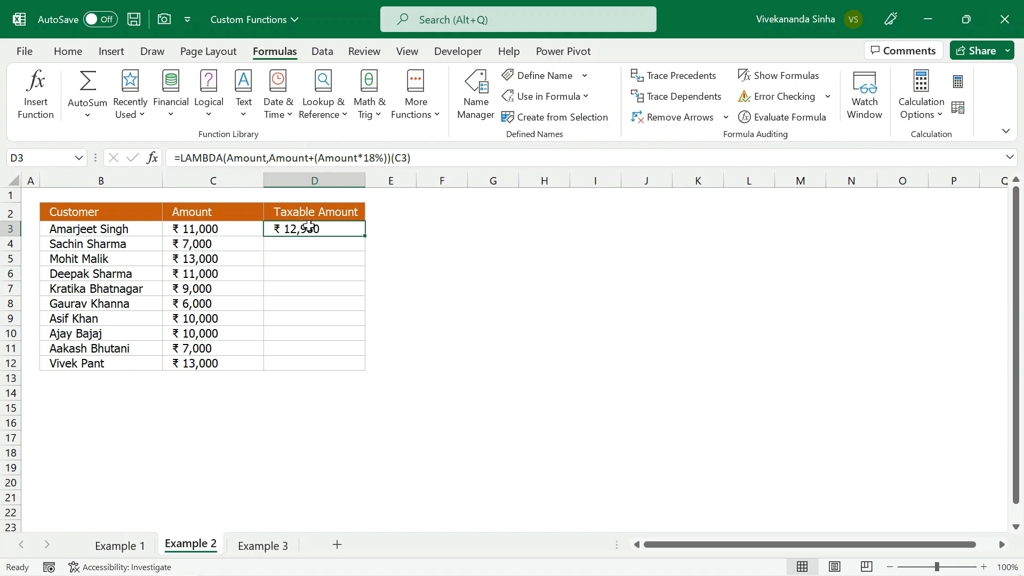
left_click(223, 229)
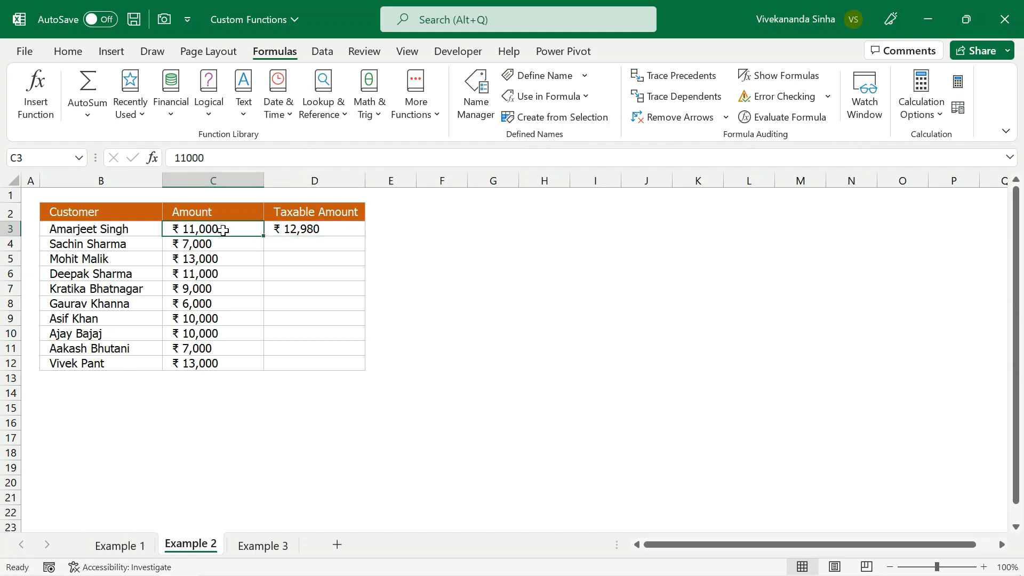
double_click(310, 227)
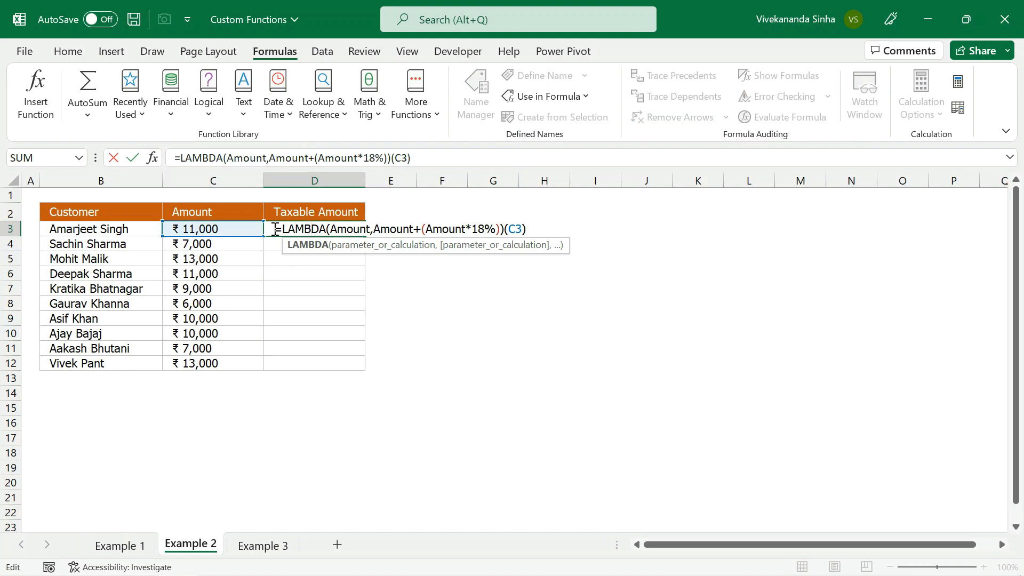
left_click_drag(275, 229, 505, 248)
key("Escape")
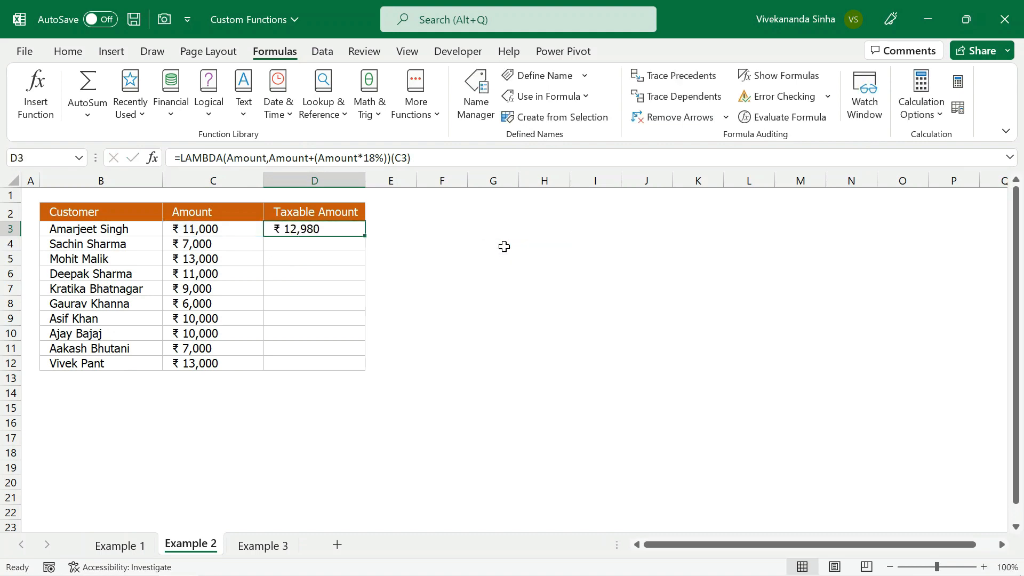
key("Delete")
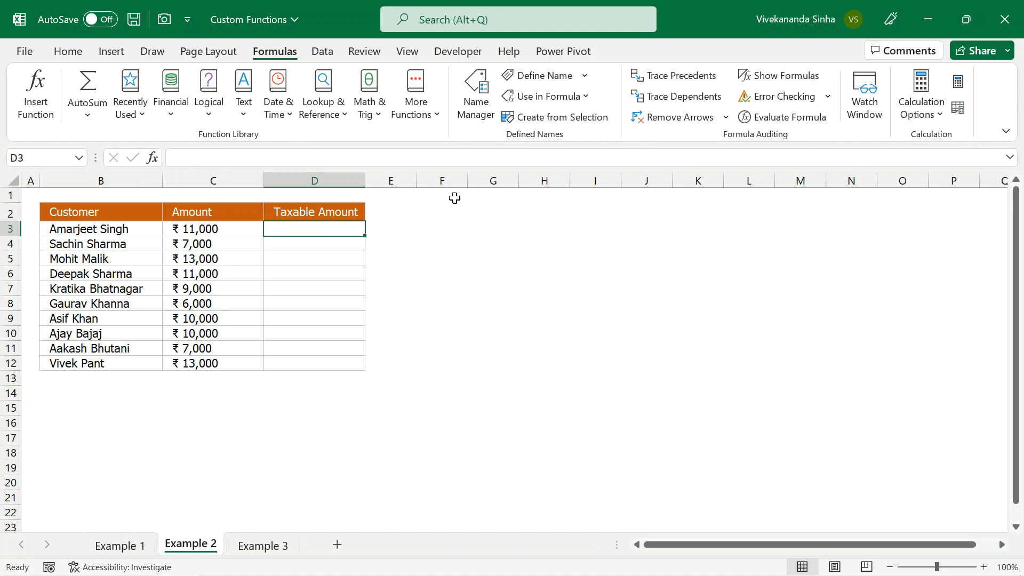
Define a workbook-scoped name GSTAMOUNT with the comment "This will calculate the total amount including 18% GST." that refers to the copied LAMBDA formula
left_click(476, 109)
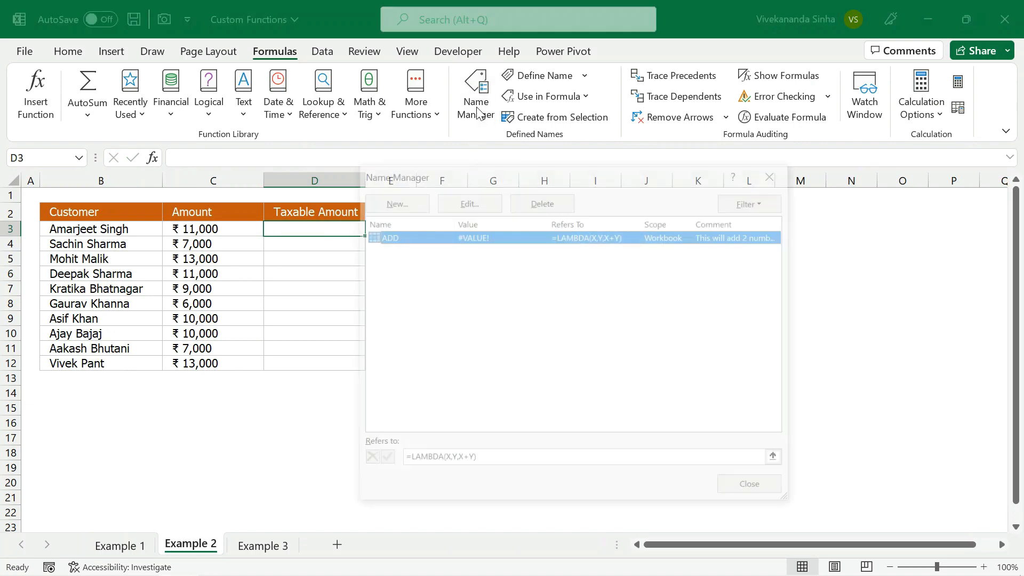
left_click(401, 200)
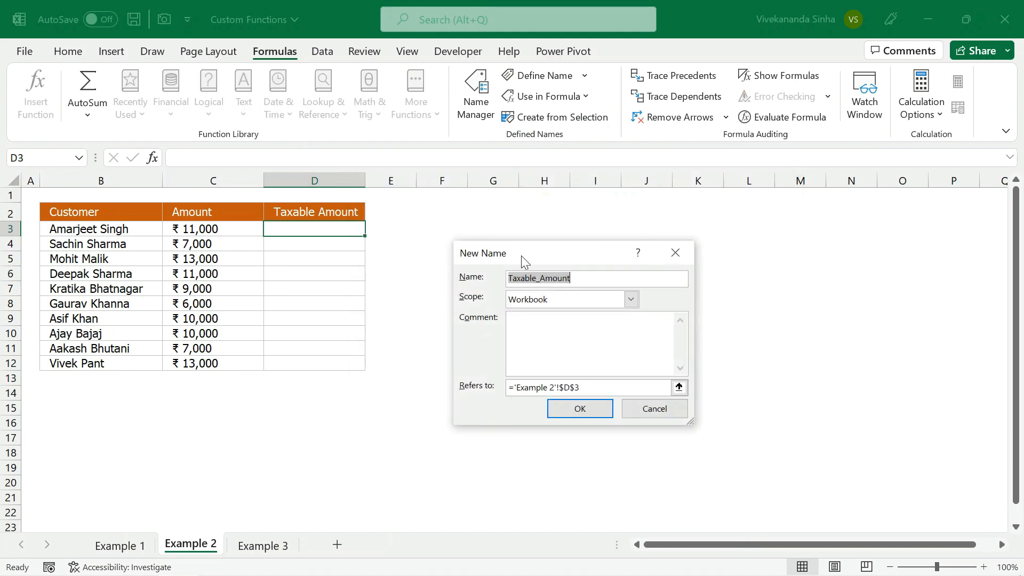
type("GSTAMOUNT")
left_click_drag(587, 387, 495, 386)
key("ctrl+v")
left_click_drag(545, 382, 469, 387)
left_click_drag(690, 422, 789, 442)
left_click(601, 323)
type("This will calculate the total amount including ")
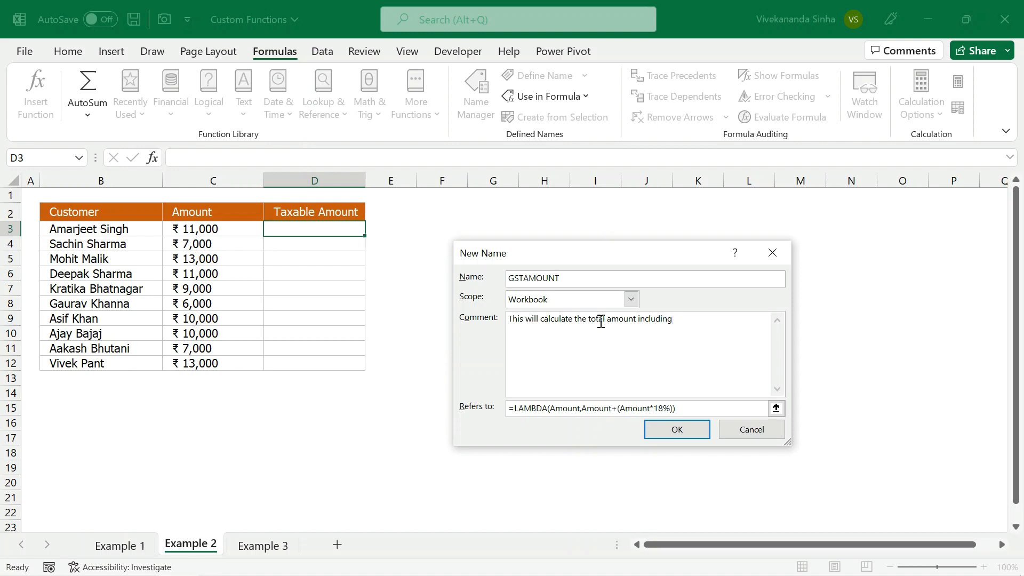
type("18% GST.")
left_click(663, 434)
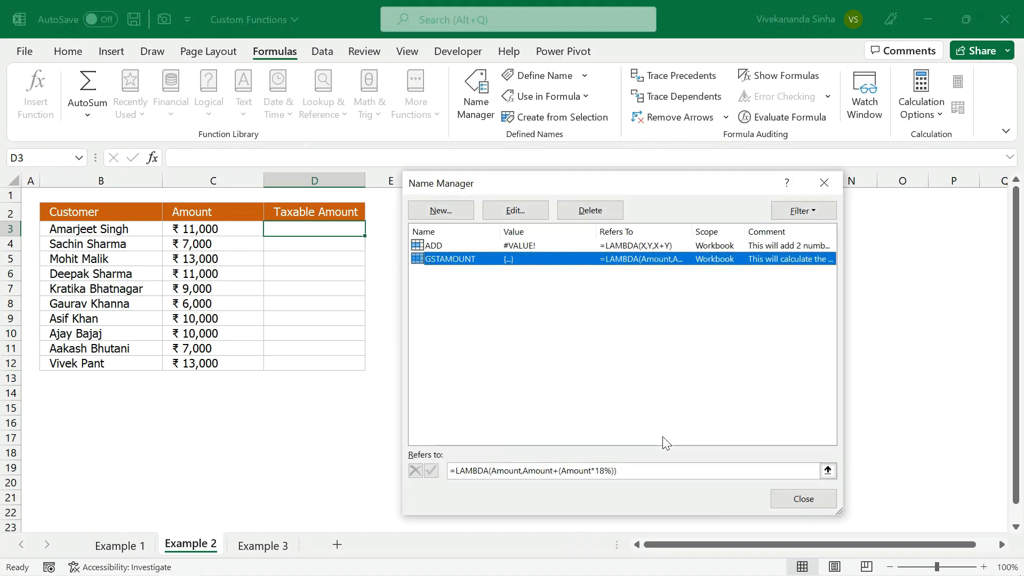
left_click(788, 498)
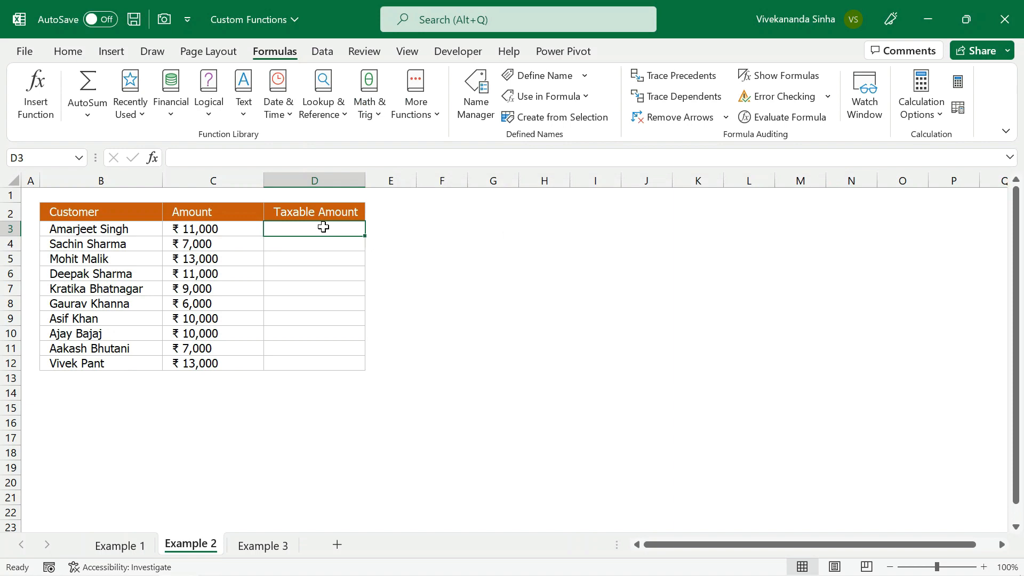
Enter the custom function formula =GSTAMOUNT(C3) in D3 and fill it down the Taxable Amount column to D12
type("=gst")
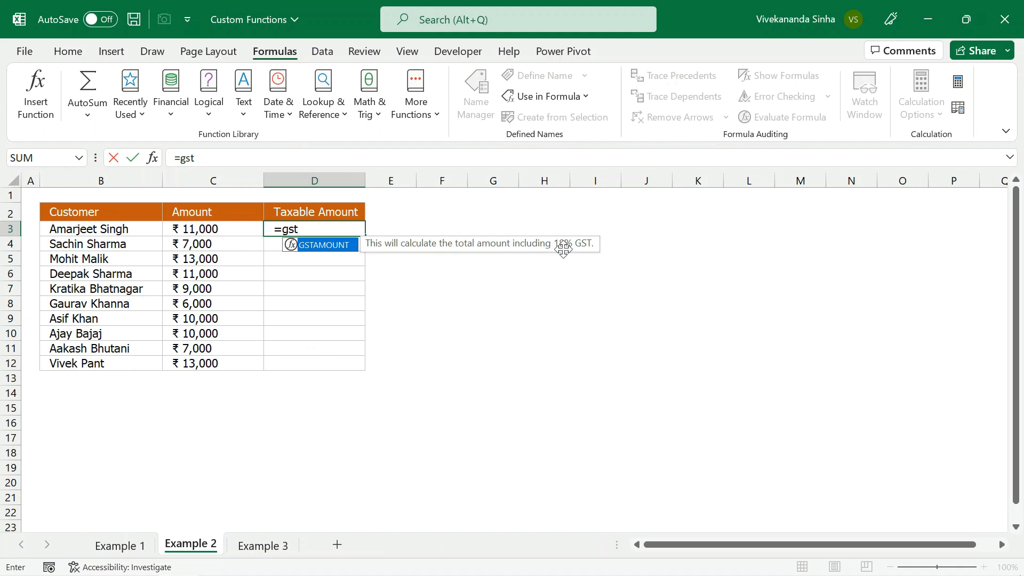
key("Tab")
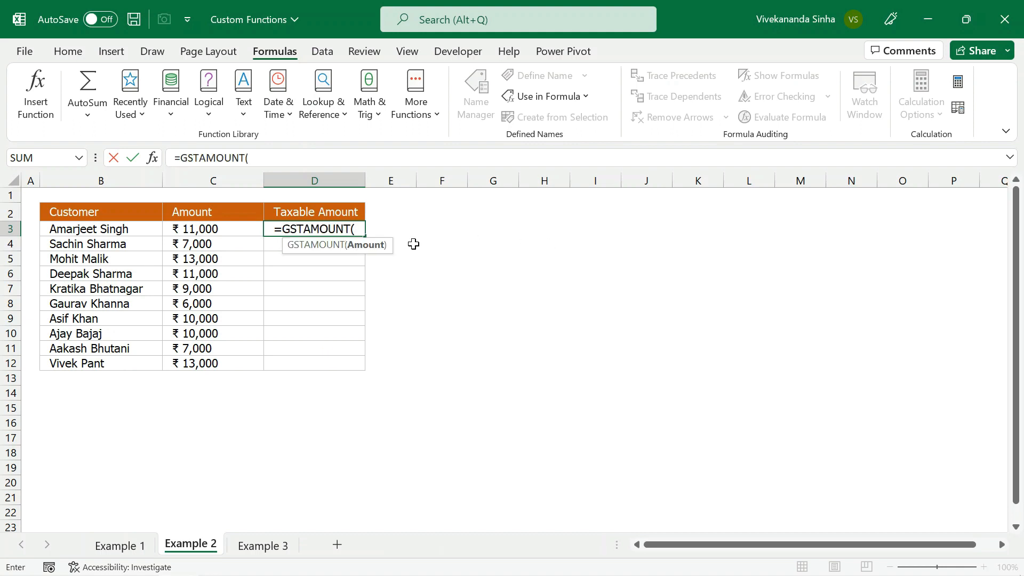
left_click(245, 228)
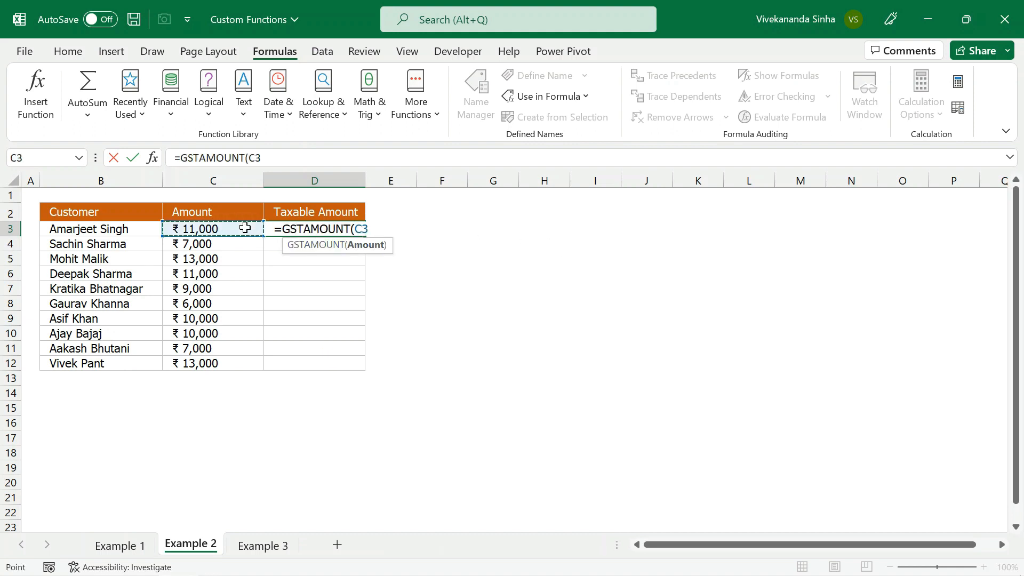
type(")")
key("Return")
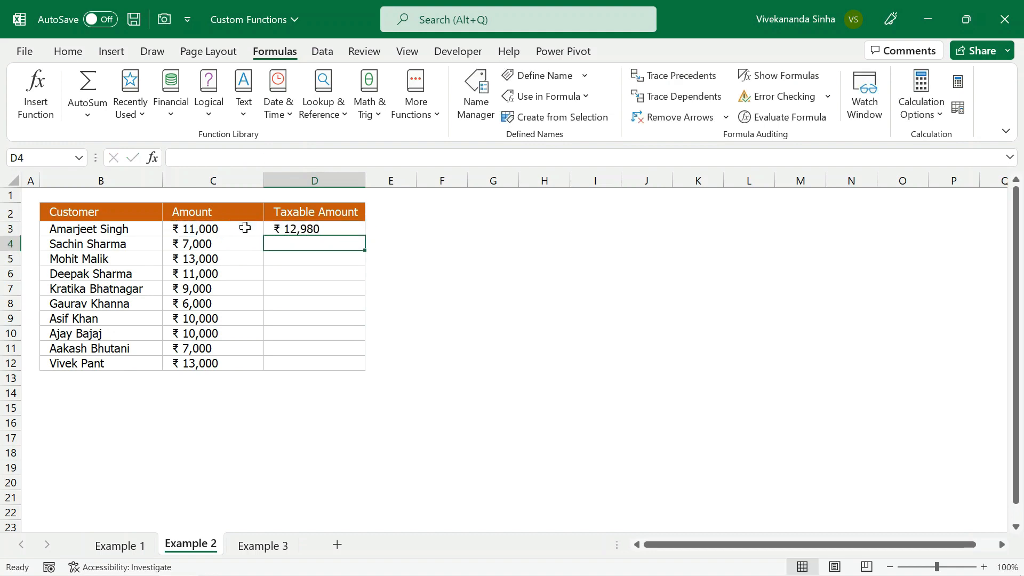
left_click(343, 226)
double_click(366, 236)
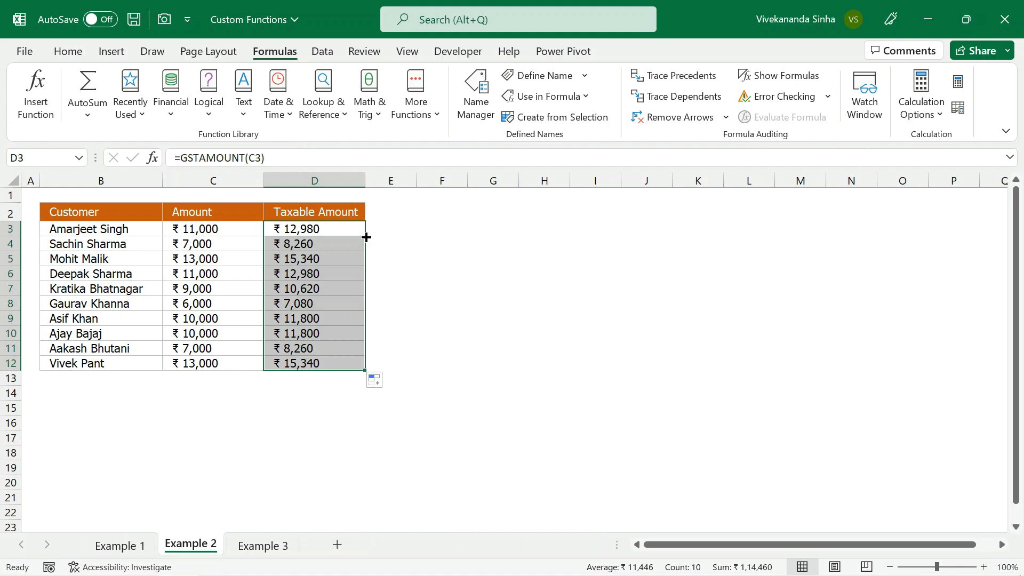
left_click(186, 226)
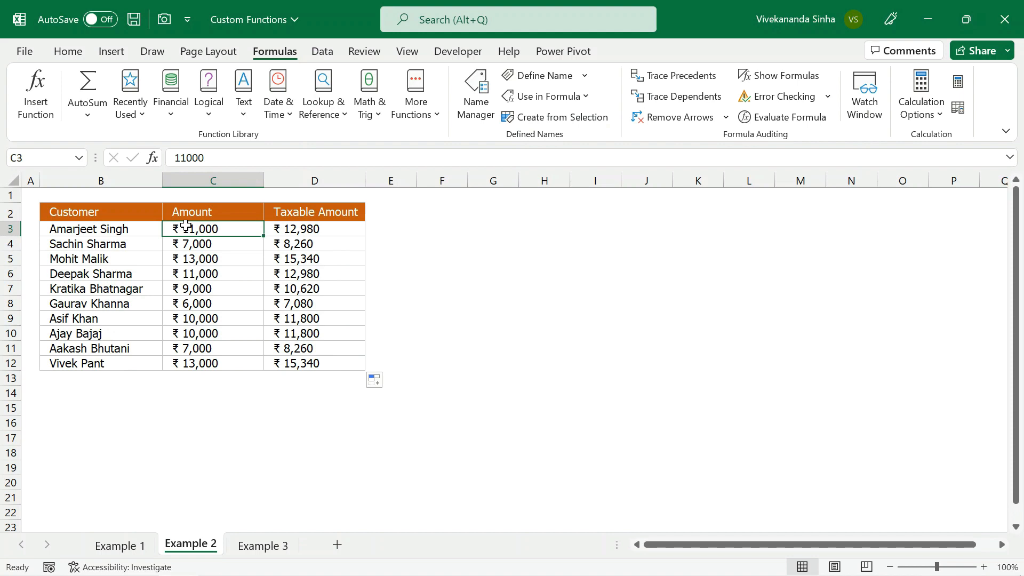
Examine the ID and Name source table and the lookup IDs in H3:H7 on the Example 3 sheet
left_click(263, 545)
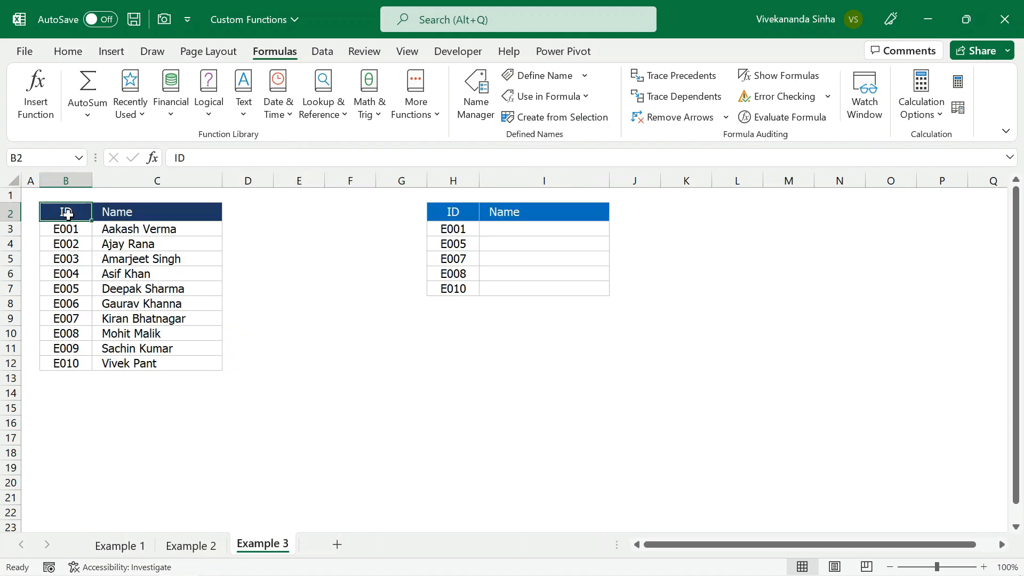
left_click_drag(67, 211, 130, 360)
left_click_drag(448, 229, 453, 288)
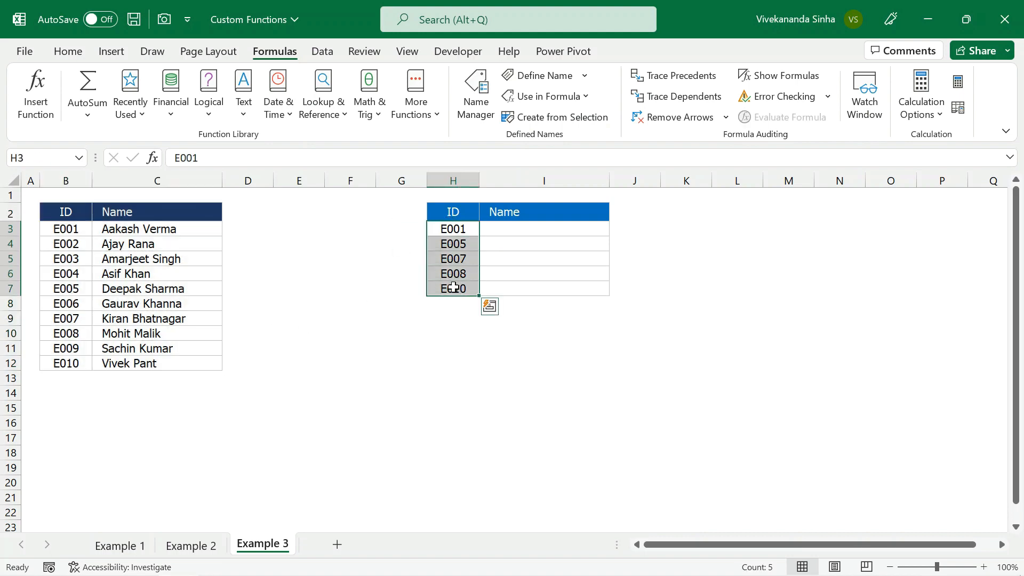
Review the ID and Name source table in B2:C12 against the lookup ID in H3
left_click(525, 230)
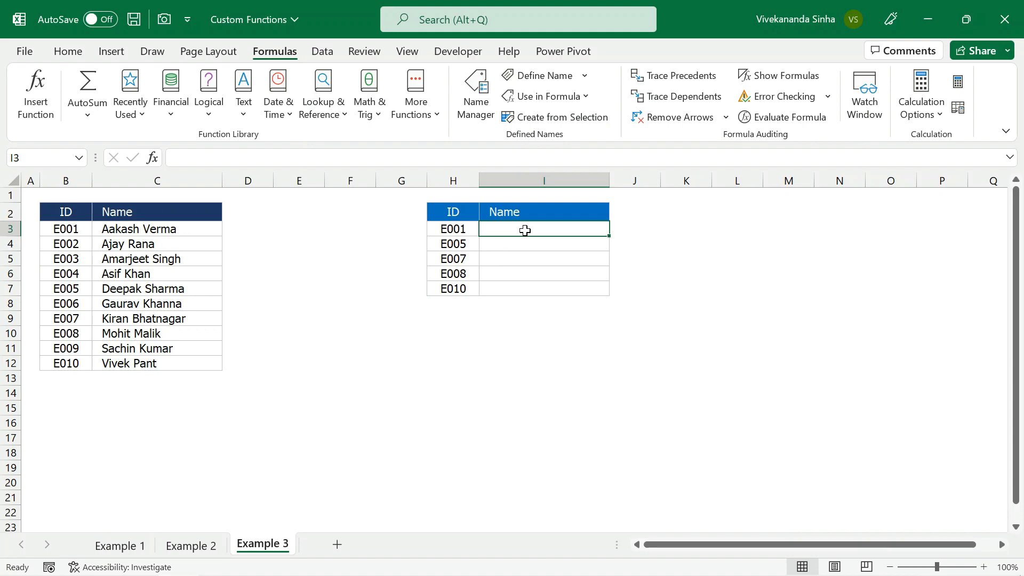
left_click_drag(67, 213, 191, 364)
left_click(445, 228)
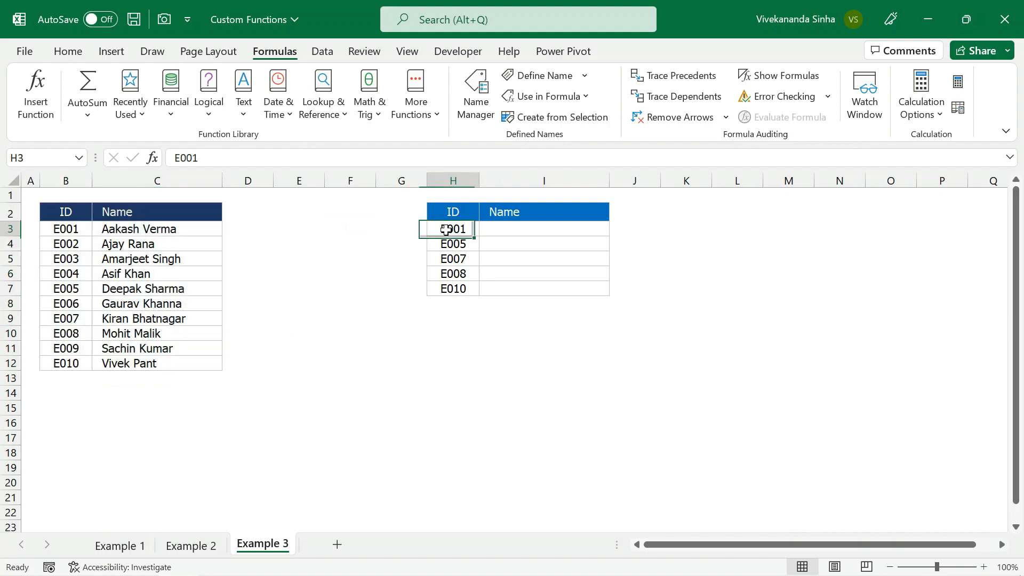
left_click(505, 229)
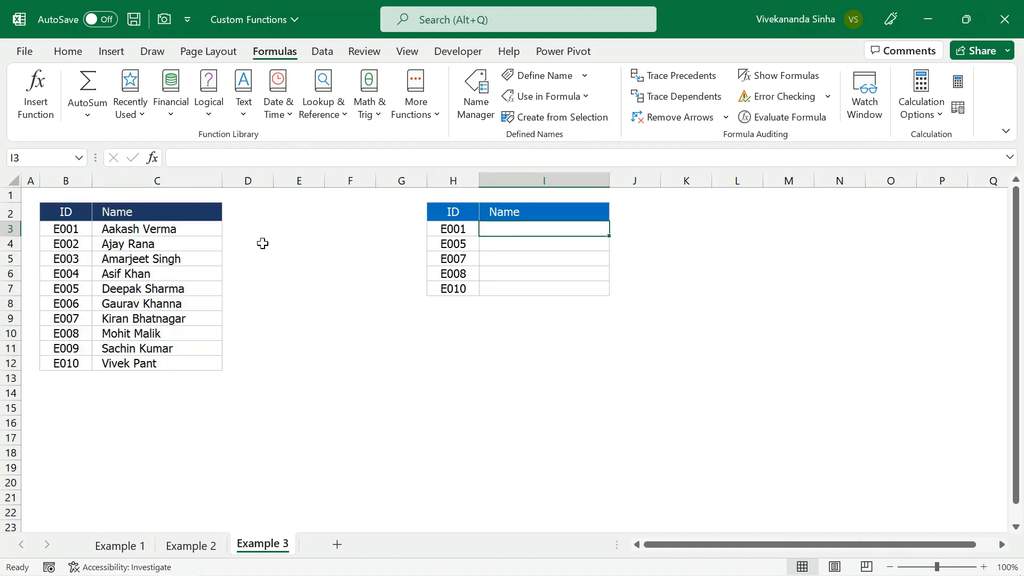
left_click_drag(63, 211, 175, 361)
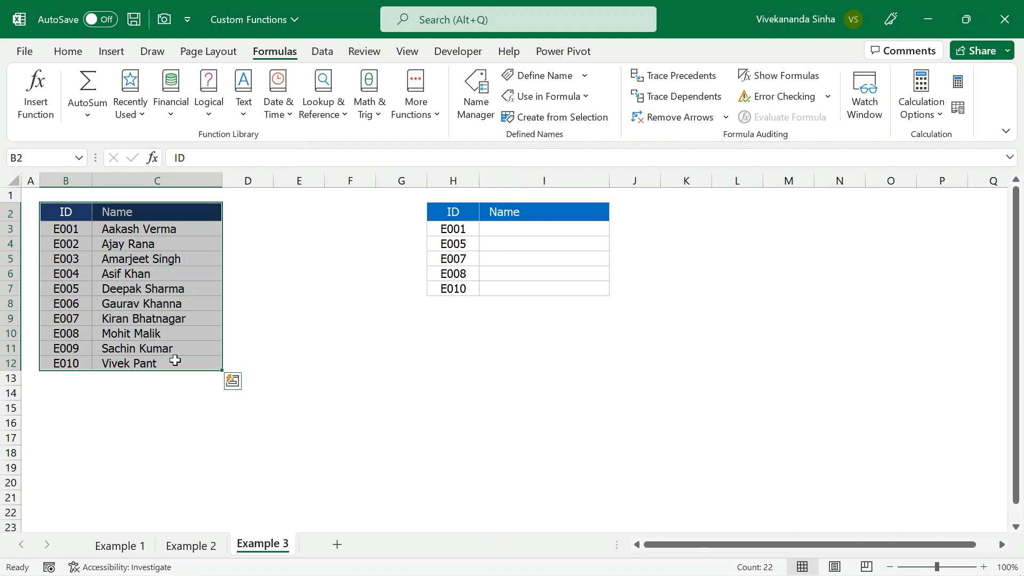
Start a LAMBDA formula in I3 with the parameter ID and a VLOOKUP that uses ID as its lookup value
left_click(527, 230)
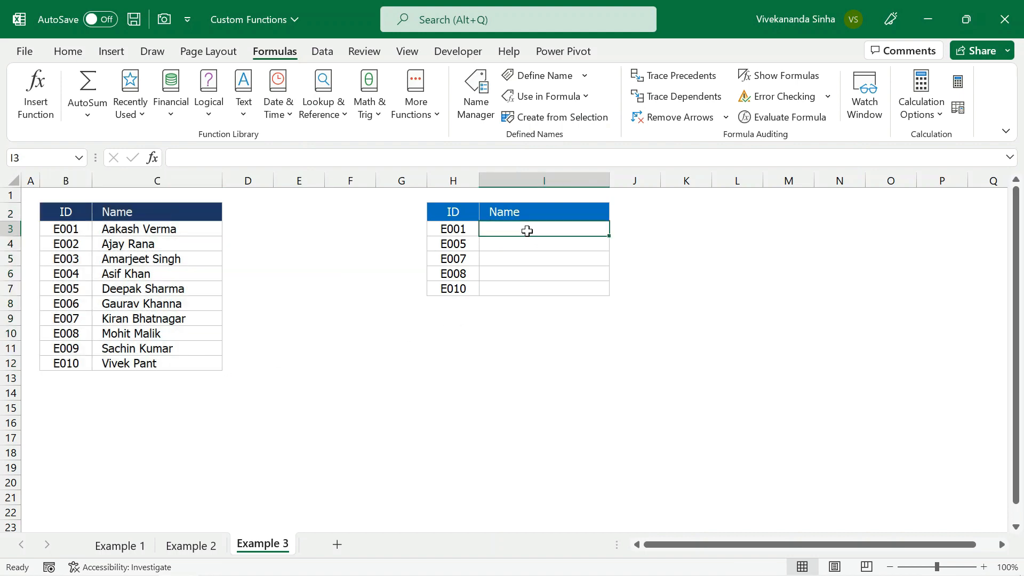
type("=LAMB")
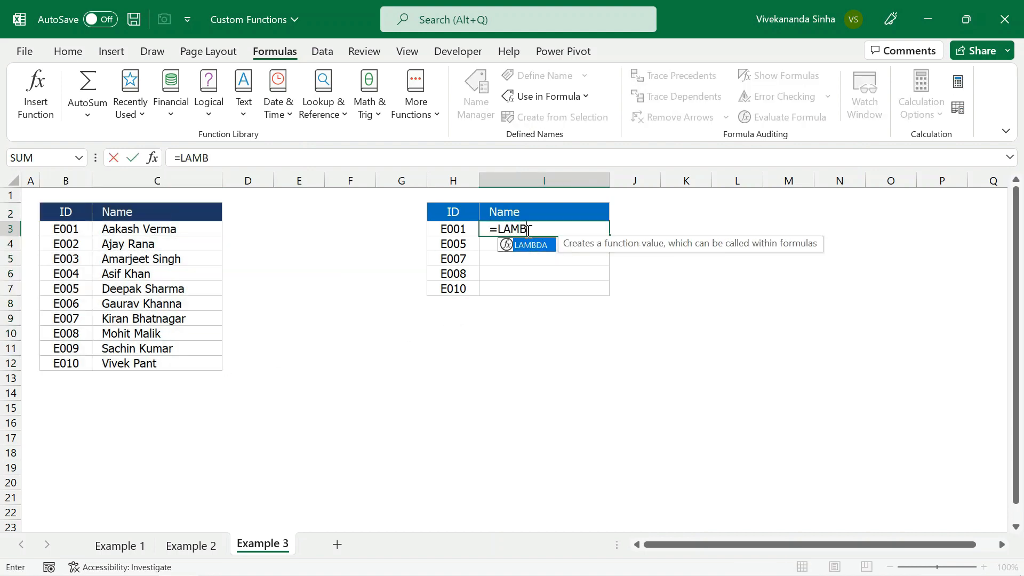
key("Tab")
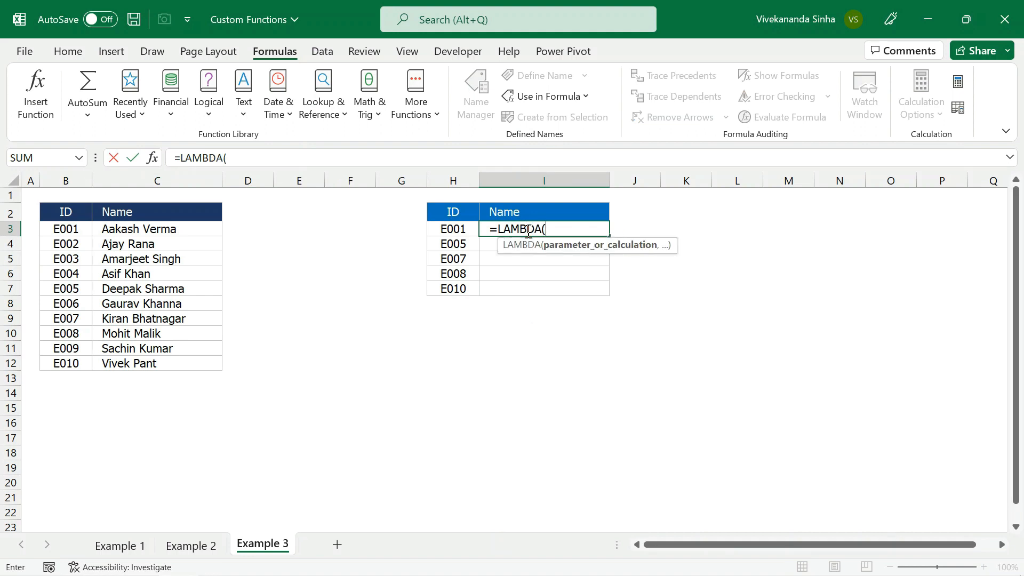
type("ID,")
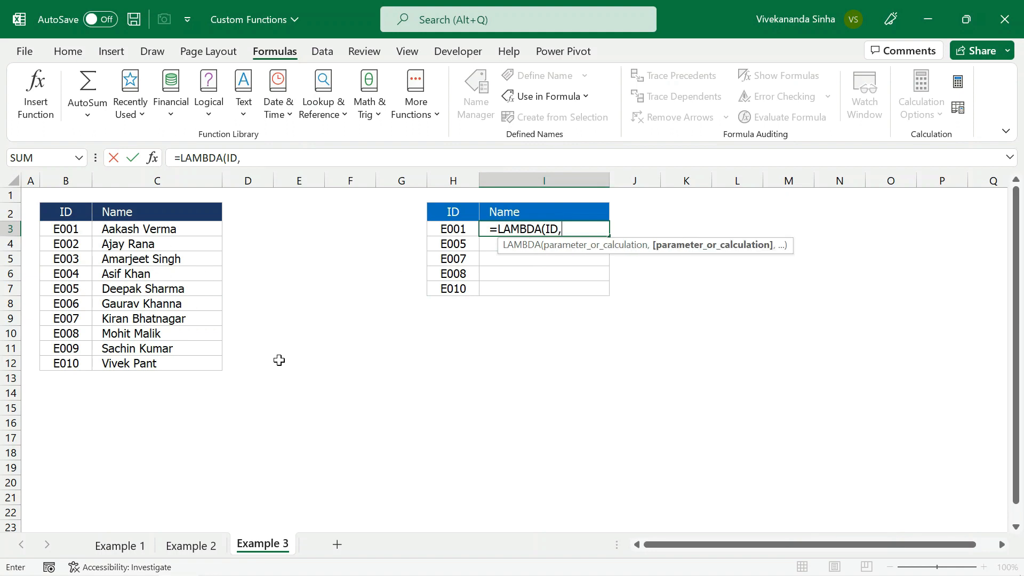
type("VLOO")
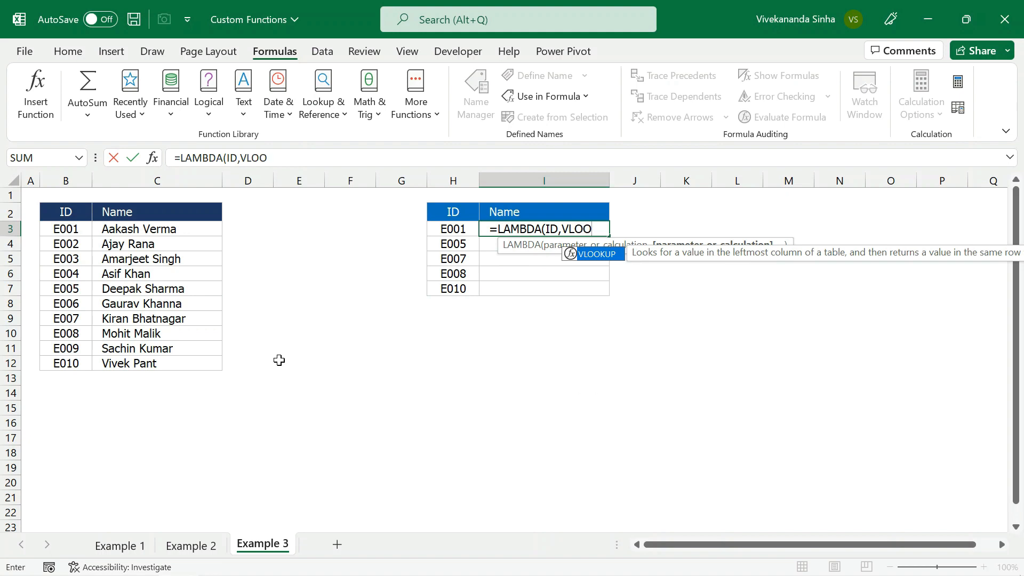
key("Tab")
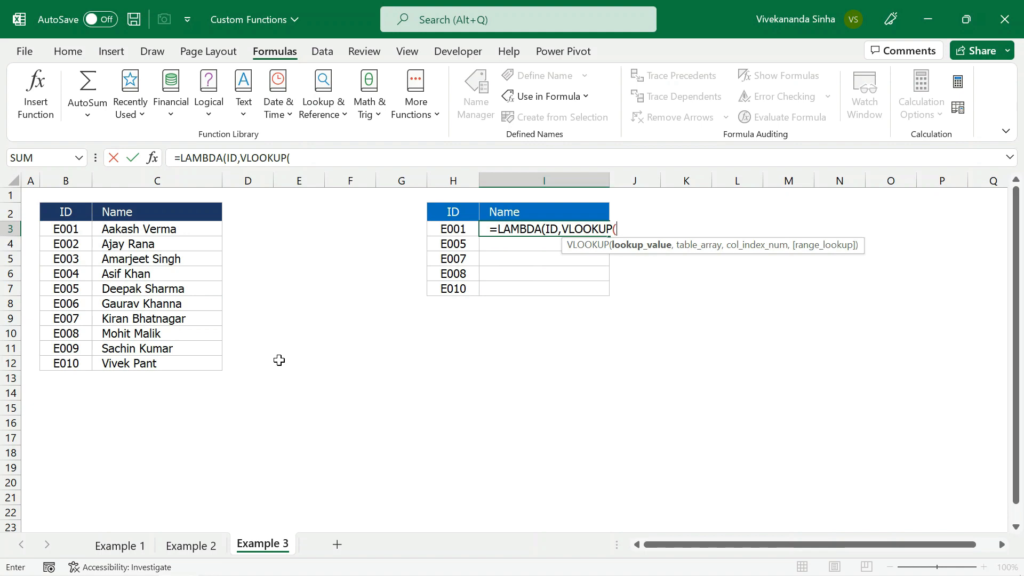
type("ID")
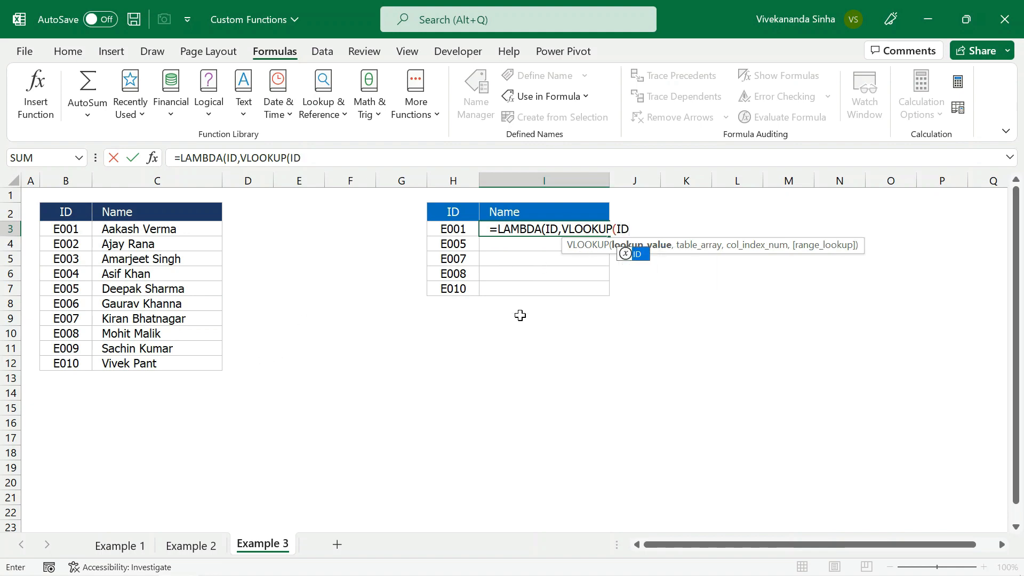
type(",")
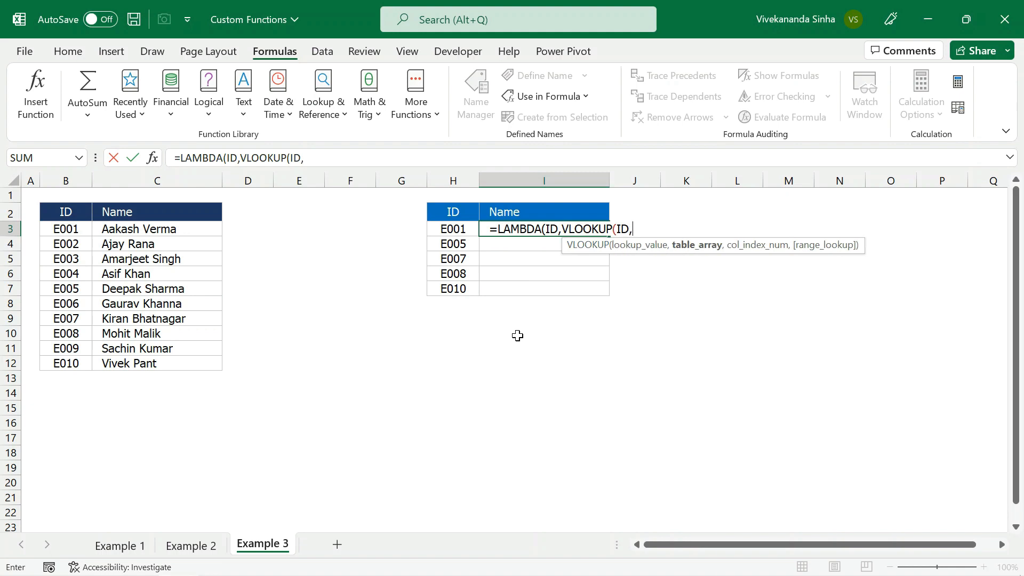
Complete the VLOOKUP with table range $B$2:$C$12, column index 2 and range lookup 0, and enter the LAMBDA formula in I3
left_click_drag(82, 214, 192, 365)
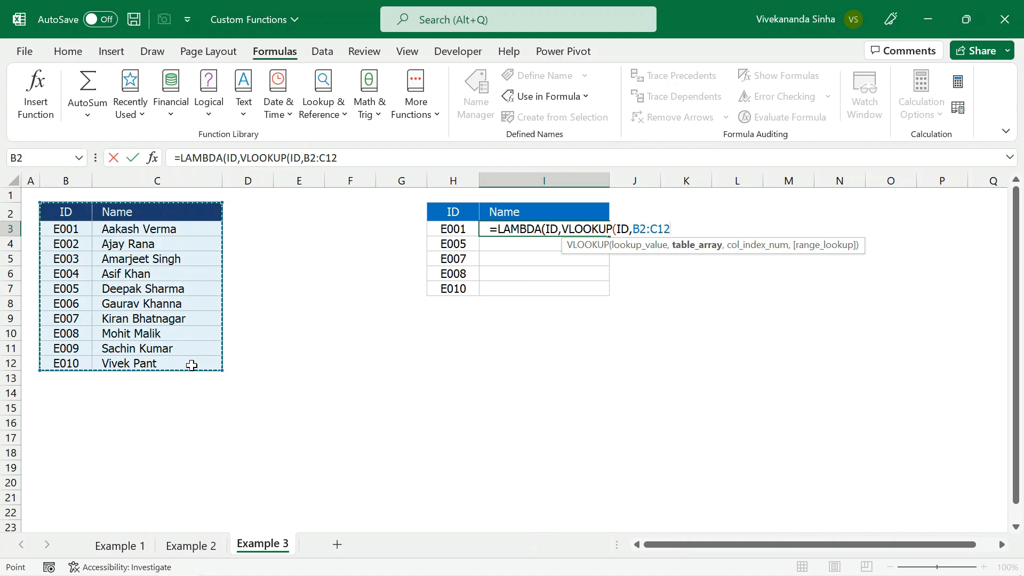
key("F4")
type(",2,0")
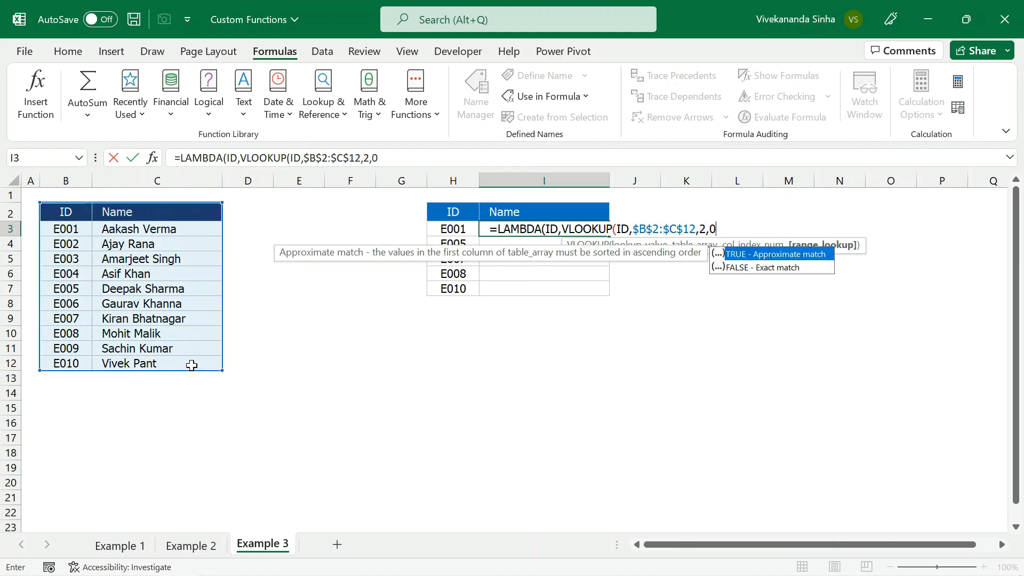
type(")")
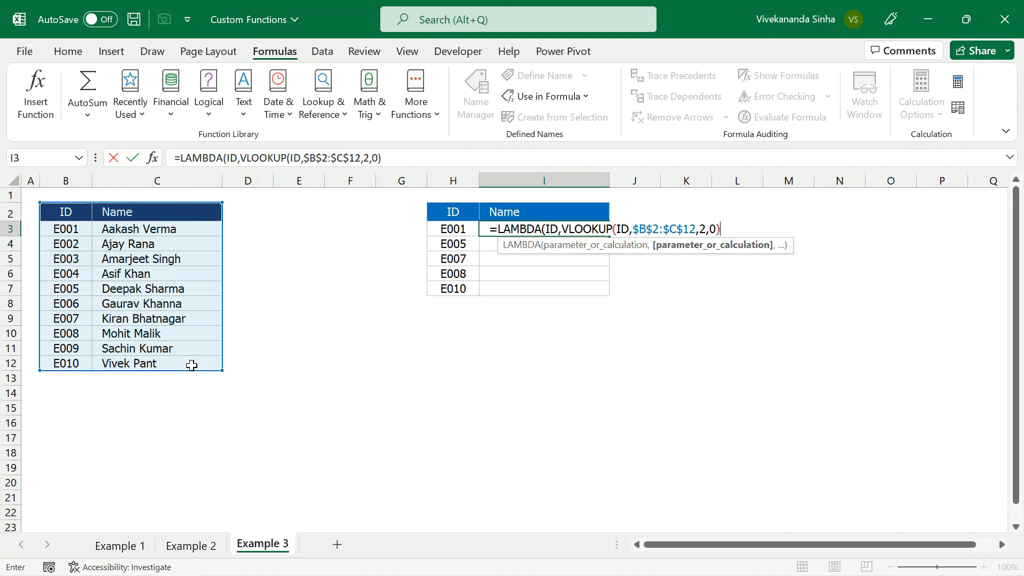
key("BackSpace")
type(")")
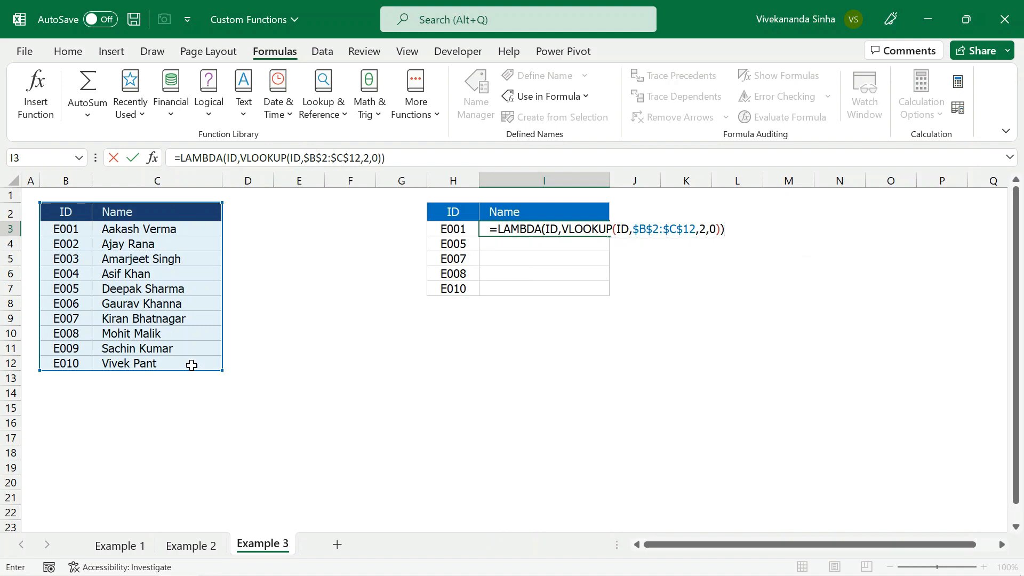
key("Return")
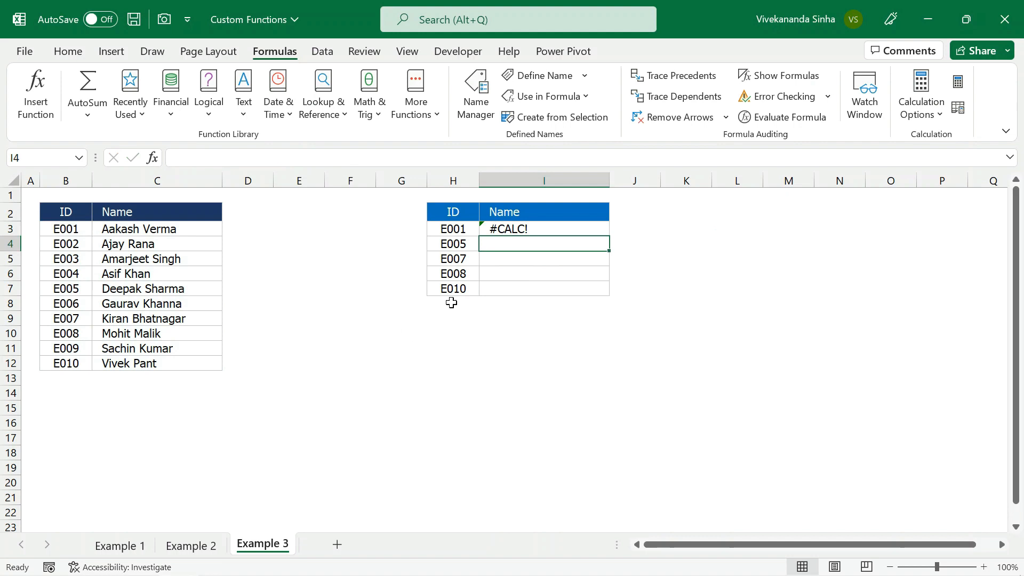
Test the LAMBDA formula in I3 by appending the argument (H3), and fill it down to I7
double_click(538, 228)
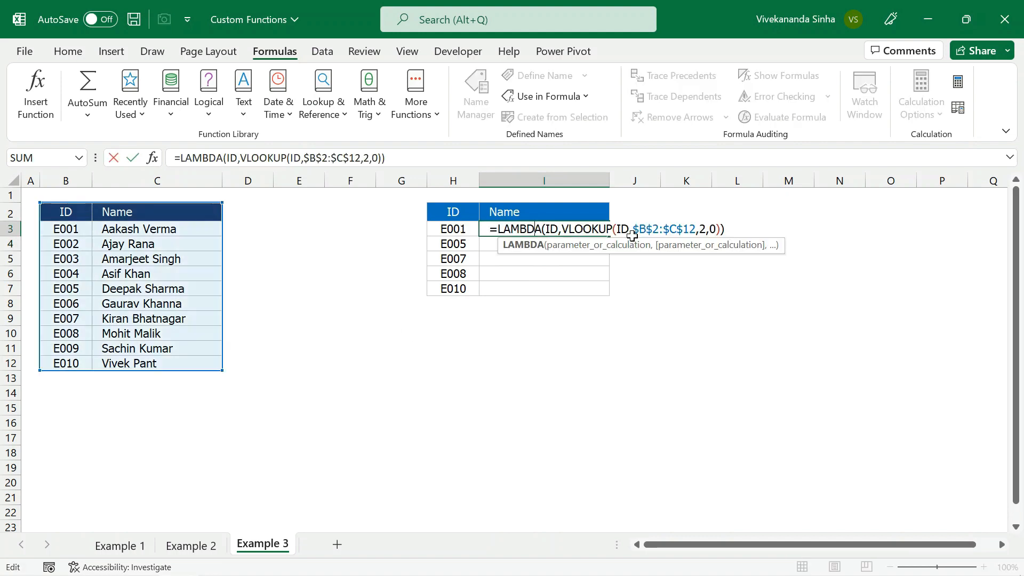
left_click(741, 227)
type("(")
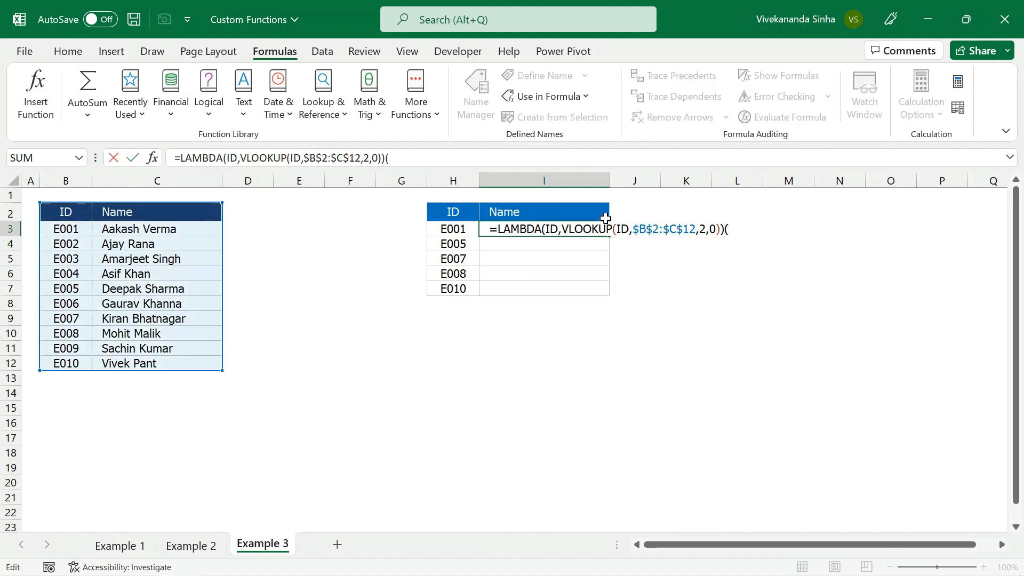
left_click(451, 230)
type(")")
key("Return")
left_click(578, 230)
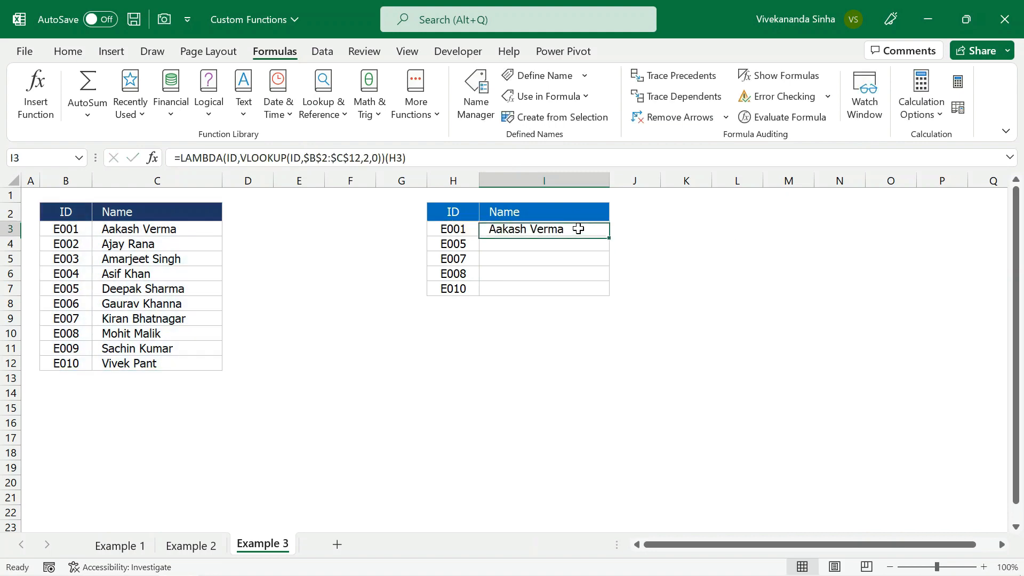
double_click(612, 238)
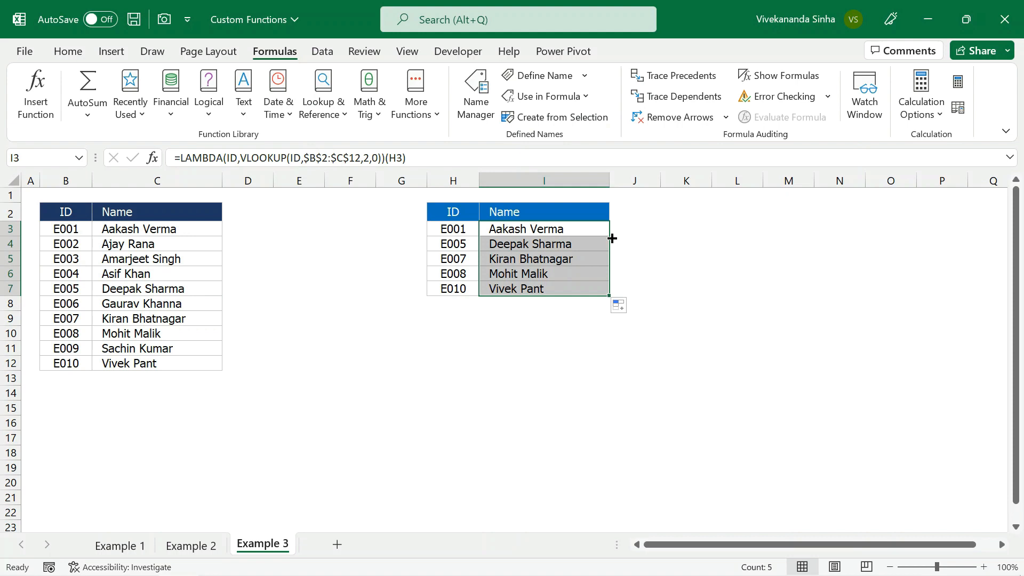
Copy the =LAMBDA(ID,VLOOKUP(ID,$B$2:$C$12,2,0)) part of the formula in I3, and clear I3:I7
double_click(577, 229)
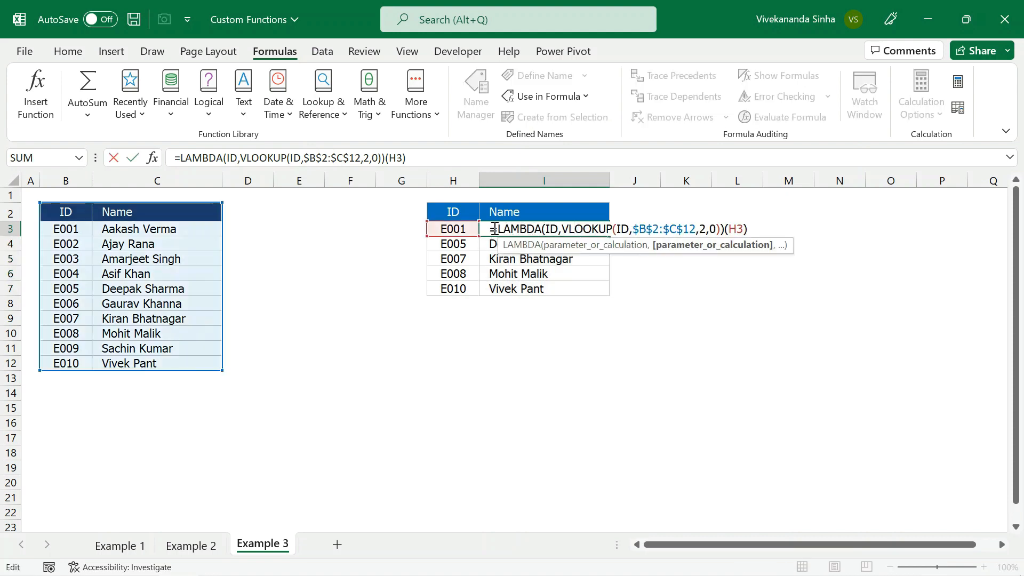
left_click_drag(487, 229, 723, 246)
key("Escape")
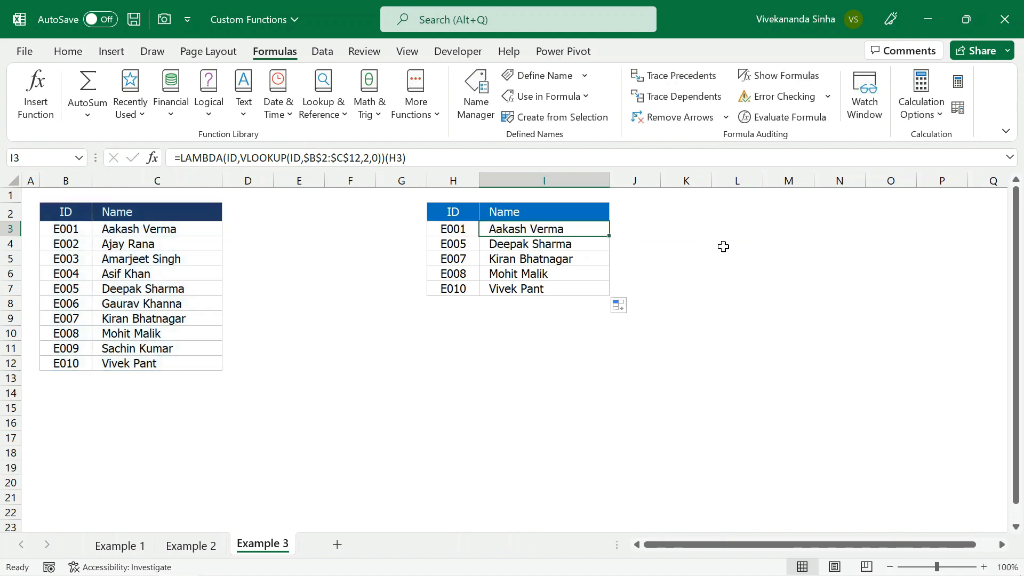
key("ctrl+shift+Down")
key("Delete")
left_click(595, 226)
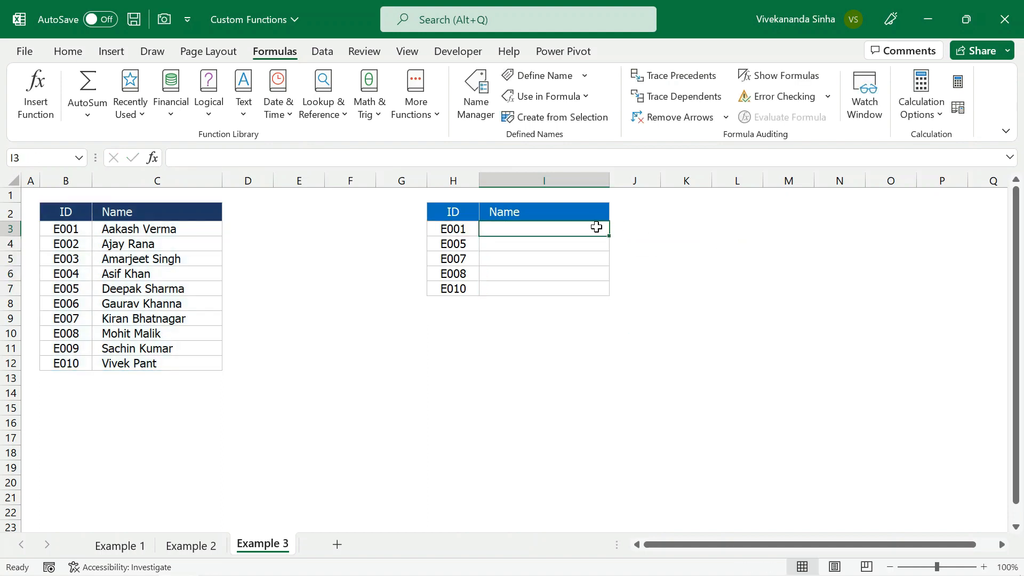
Define a workbook-scoped name GETDATA with the comment "It will fetch the data from the Employee Data Table." that refers to the copied LAMBDA formula
left_click(476, 106)
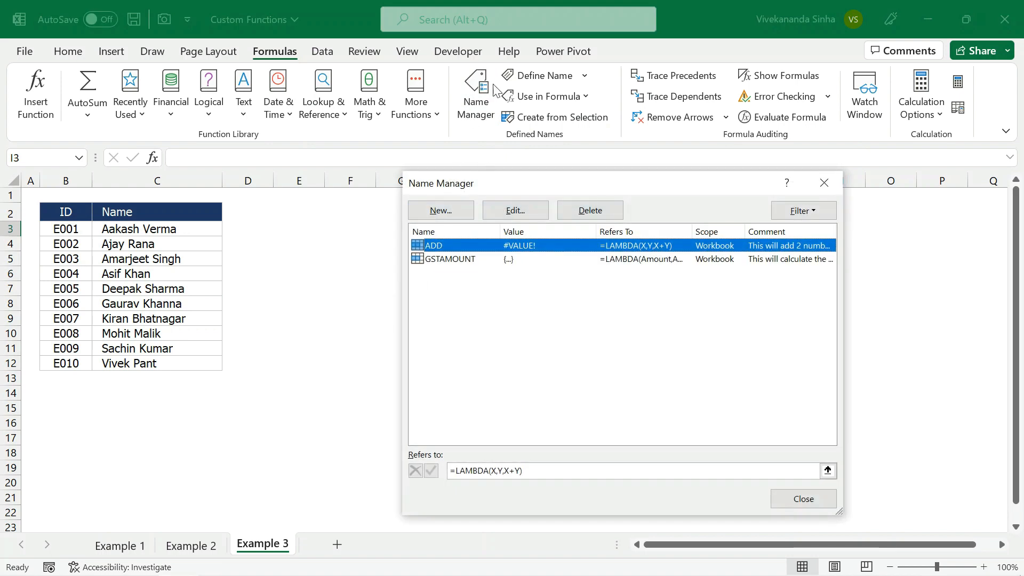
left_click(441, 210)
type("GETDATA")
left_click(539, 326)
type("It ")
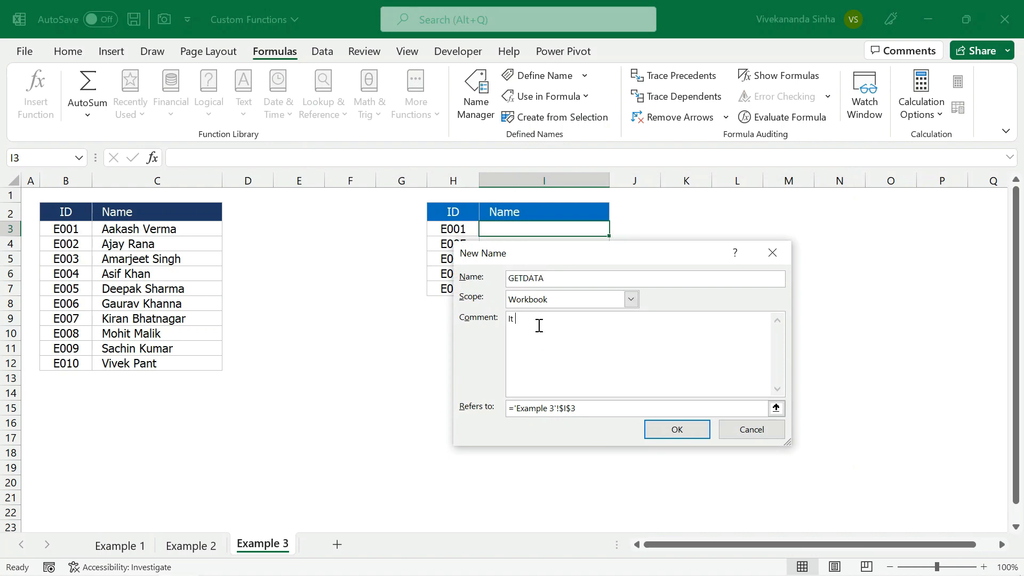
type("will fetch ")
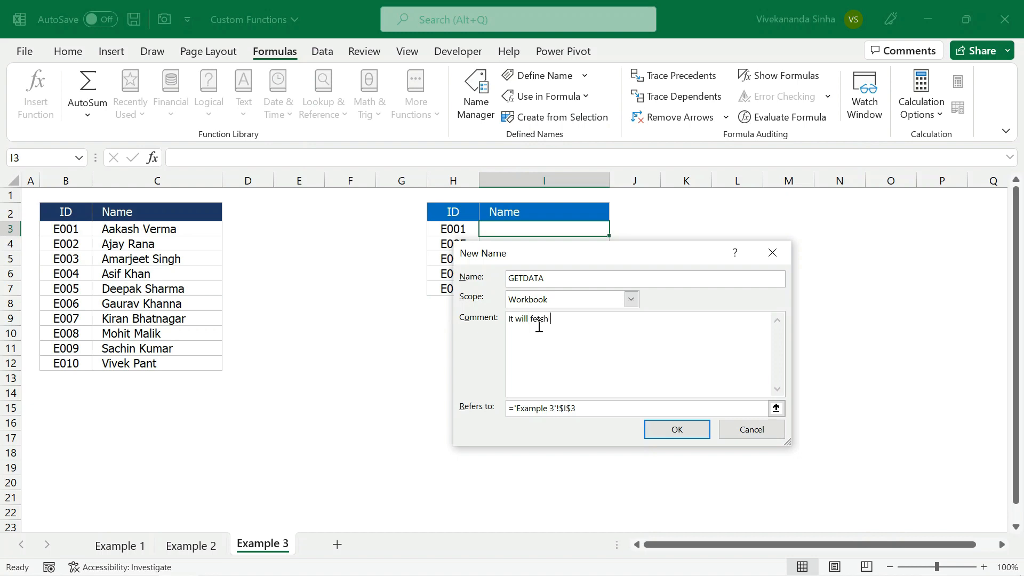
type("the data from the Employee Data Table.")
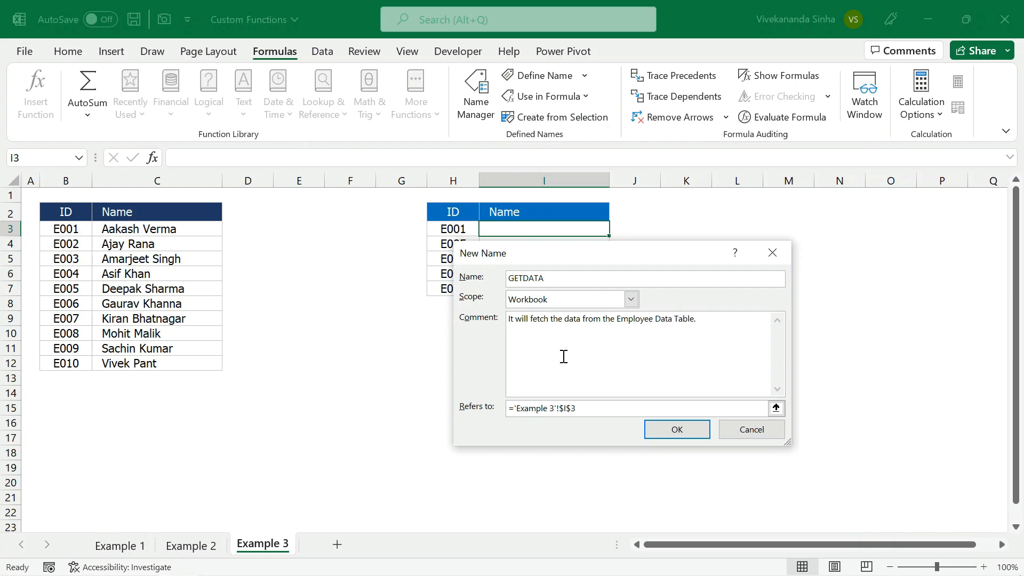
left_click_drag(590, 408, 466, 407)
type("=LAMBDA(ID,VLOOKUP(ID,'Example 3'!$B$2:$C$12,2,0))")
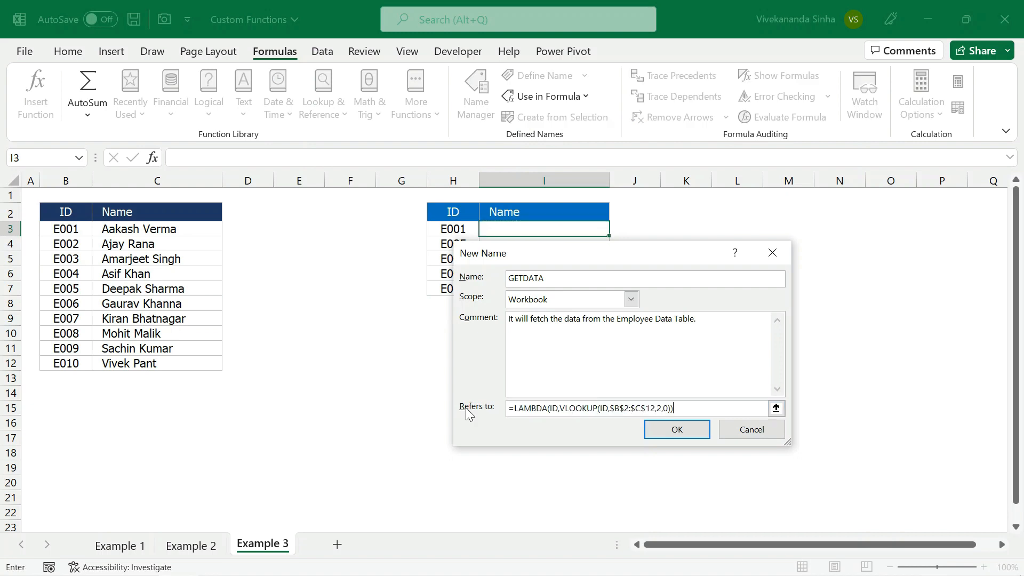
left_click(706, 428)
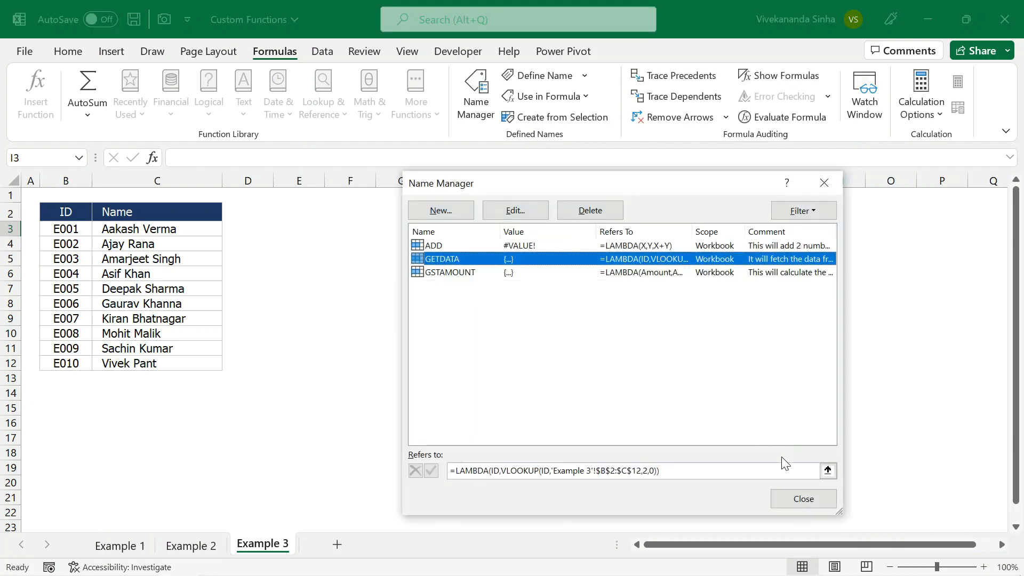
left_click(790, 496)
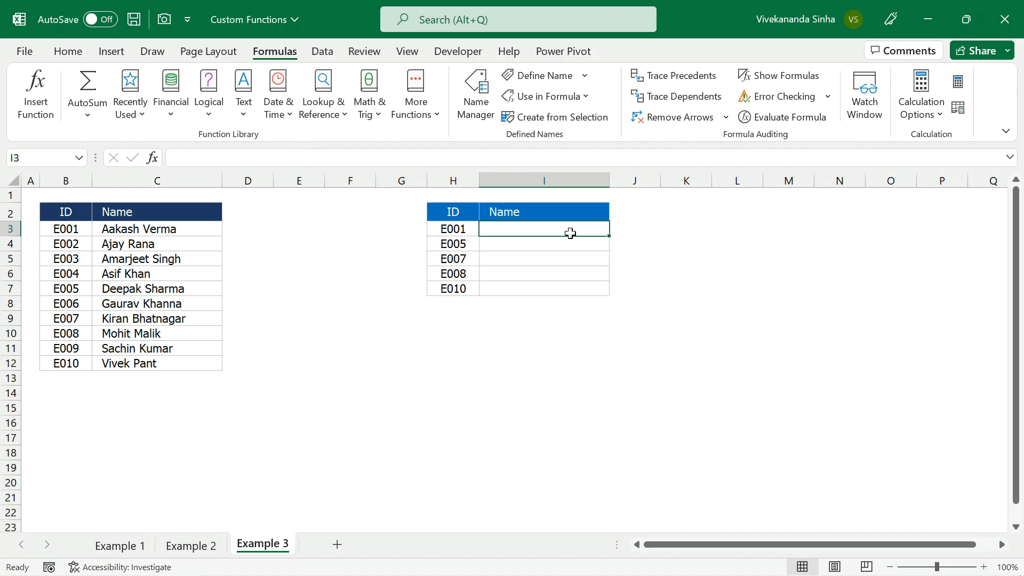
Enter the custom function formula =GETDATA(H3) in I3 and fill it down the Name column to I7
type("=get")
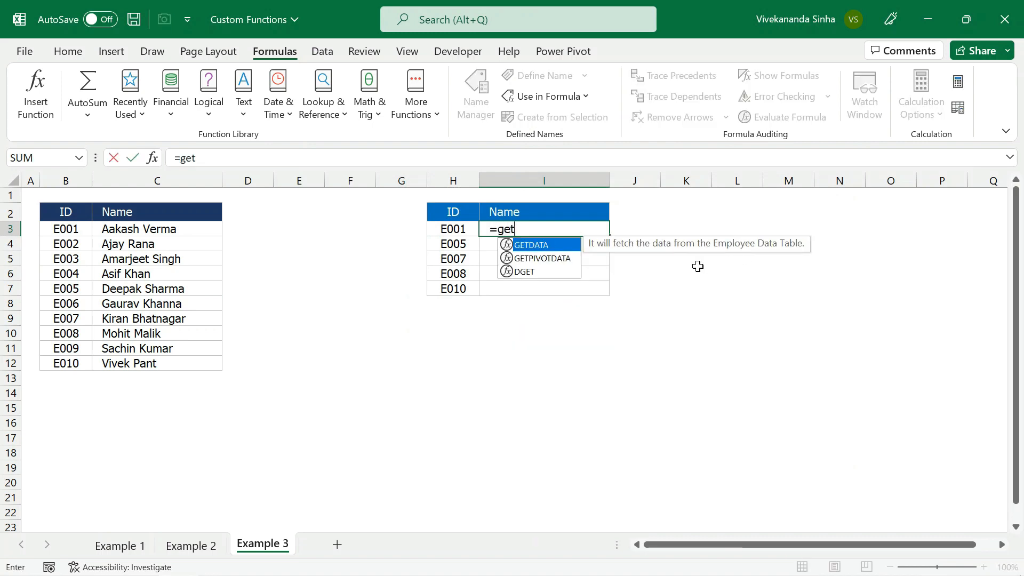
key("Tab")
left_click(457, 227)
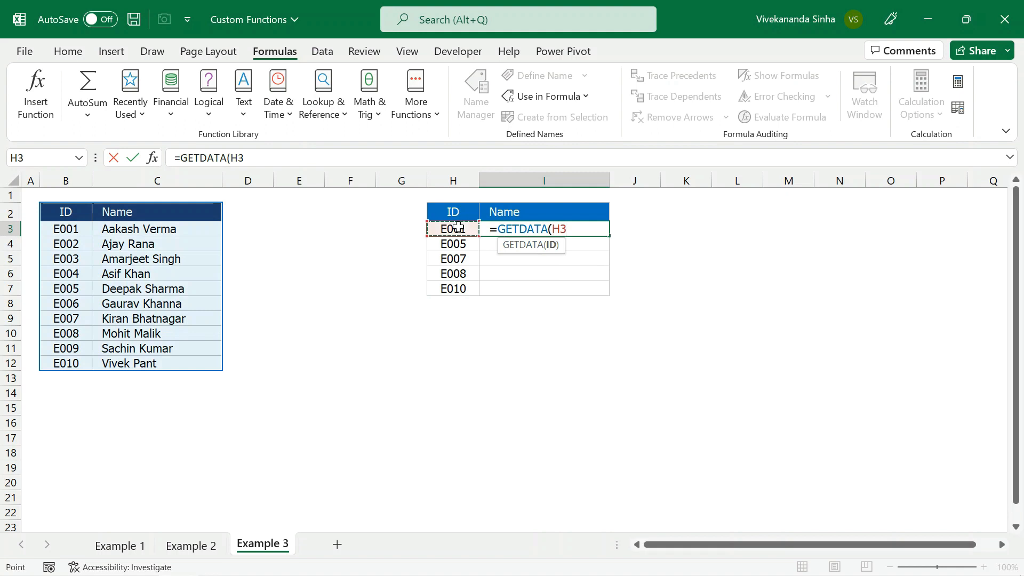
key("Return")
left_click(531, 230)
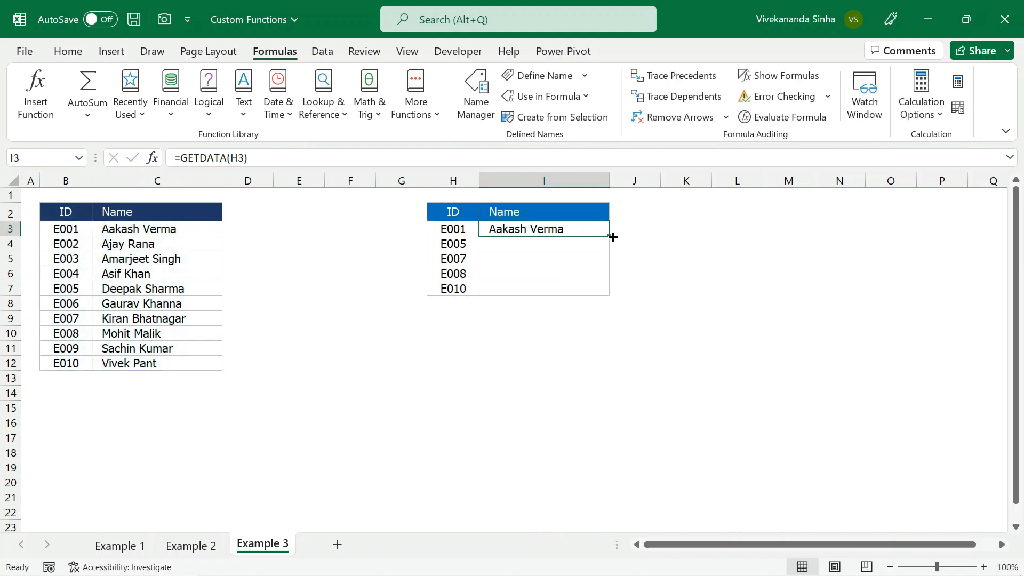
double_click(609, 236)
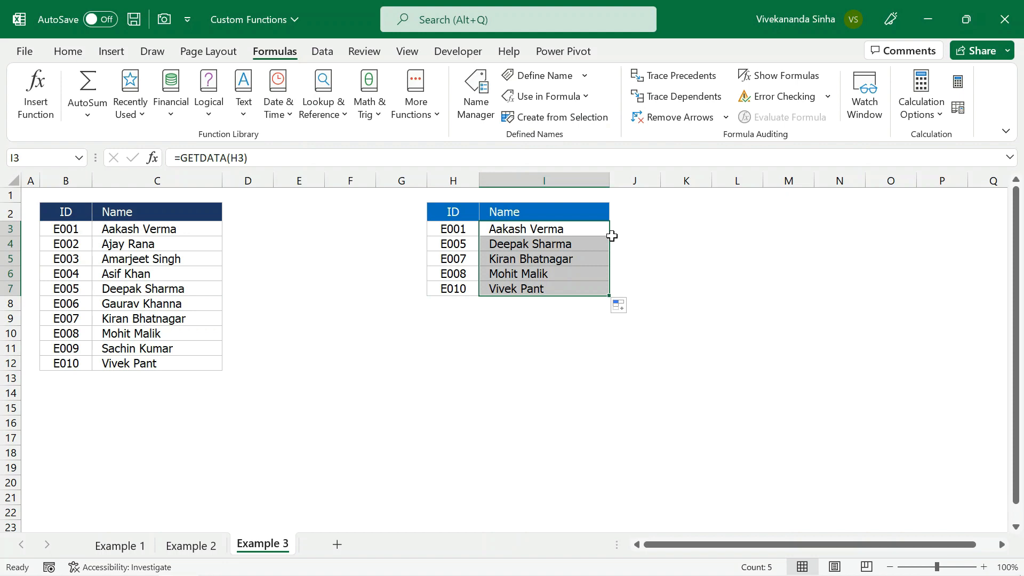
key("Up")
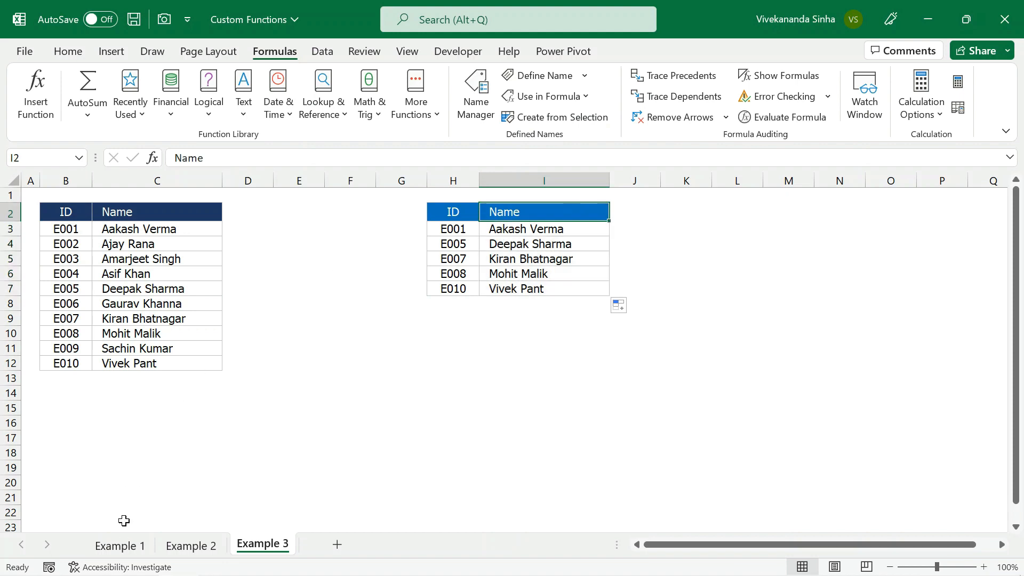
Look through the Example 1 and Example 2 sheets, and return to Example 3
left_click(131, 547)
left_click(194, 547)
left_click(240, 547)
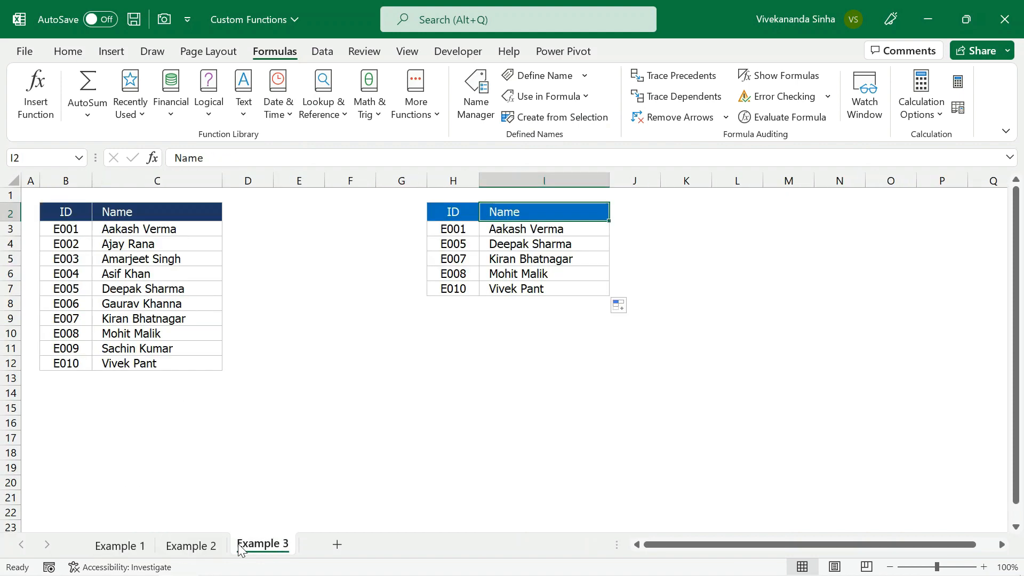